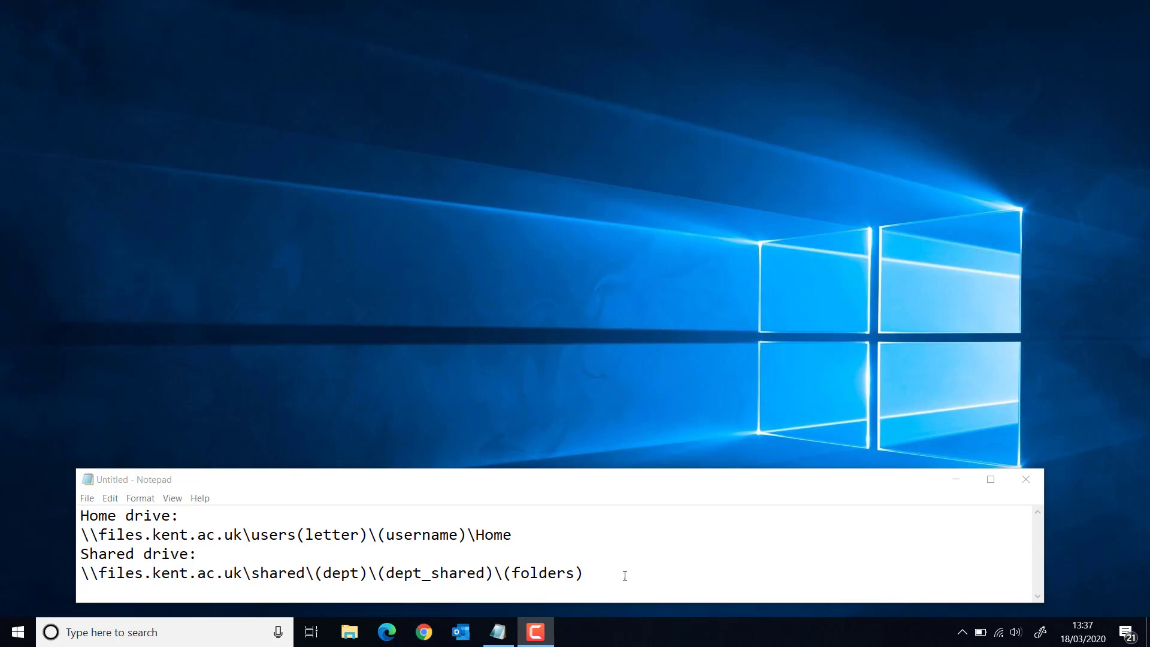
- Replace the (letter) and (username) placeholders in the Home drive path with the user's initial and username
{"action": "left_click_drag", "start_coordinate": [539, 534], "coordinate": [83, 532]}
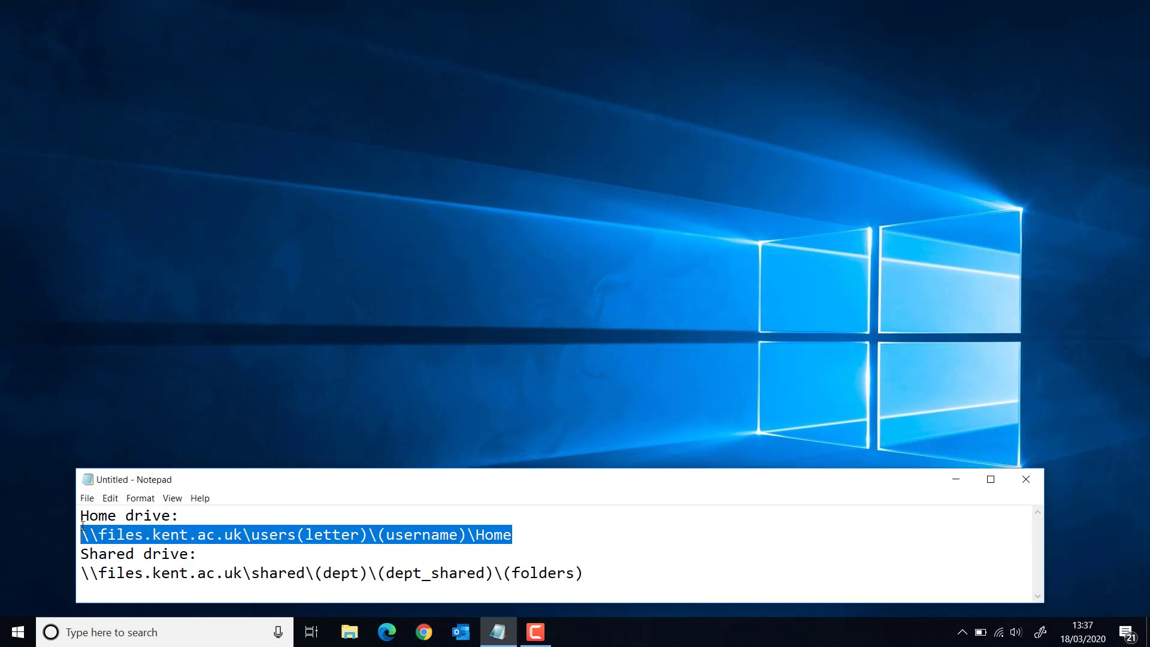
{"action": "left_click", "coordinate": [296, 534]}
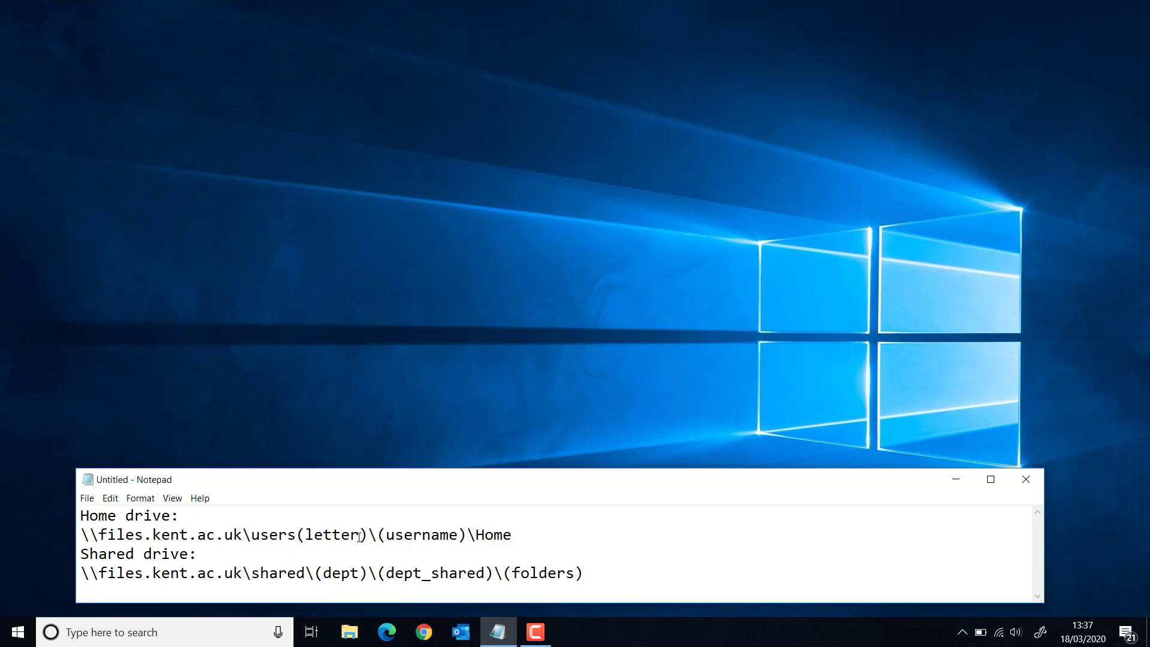
{"action": "left_click_drag", "start_coordinate": [367, 534], "coordinate": [299, 536]}
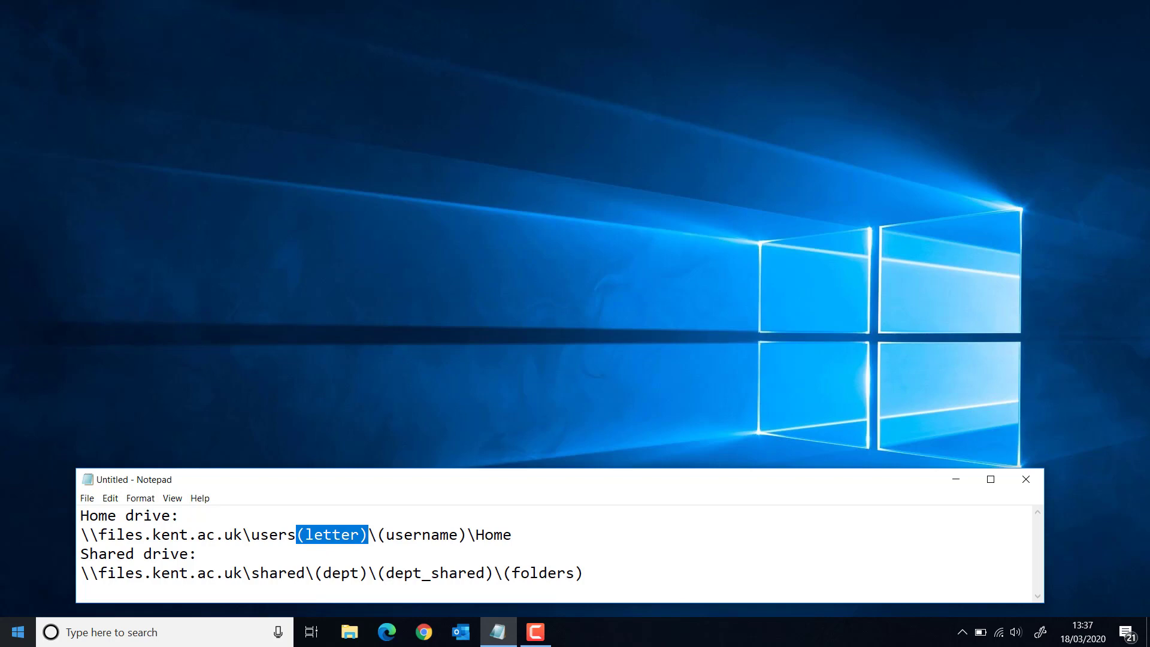
{"action": "type", "text": "J"}
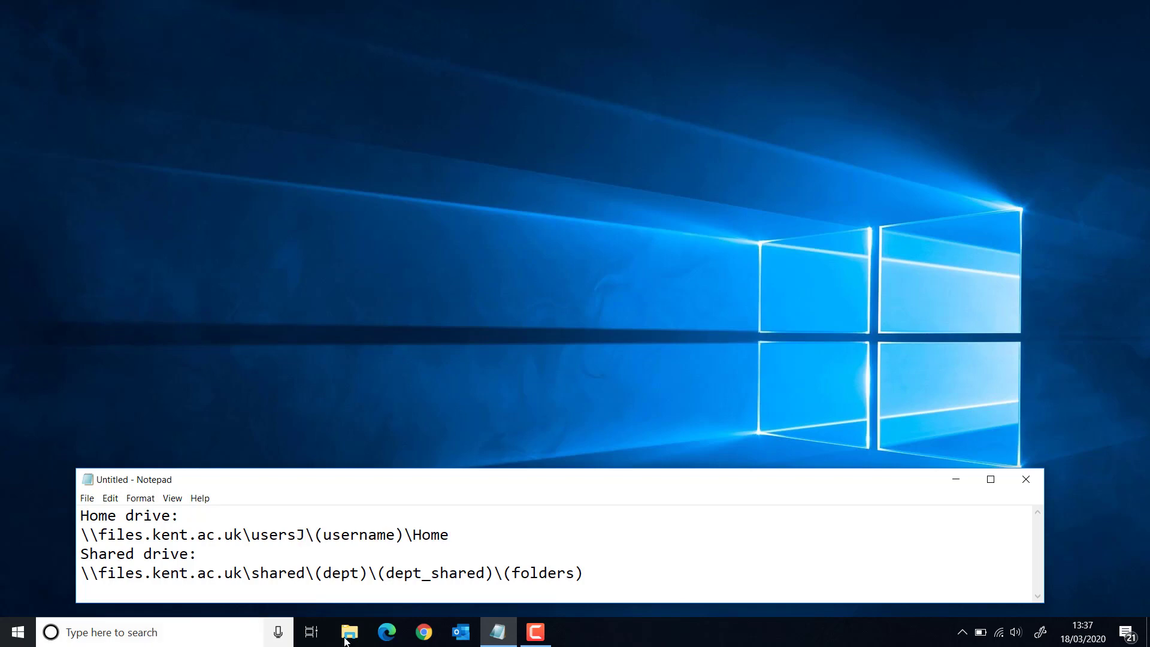
{"action": "left_click_drag", "start_coordinate": [313, 535], "coordinate": [403, 533]}
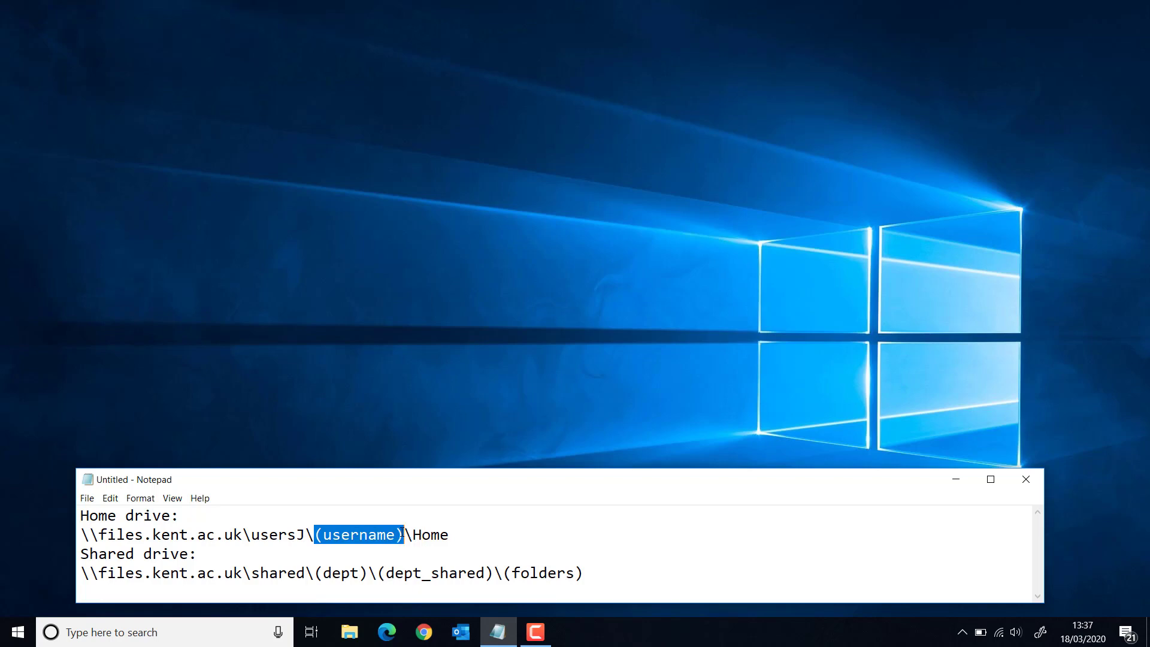
{"action": "type", "text": "jwc"}
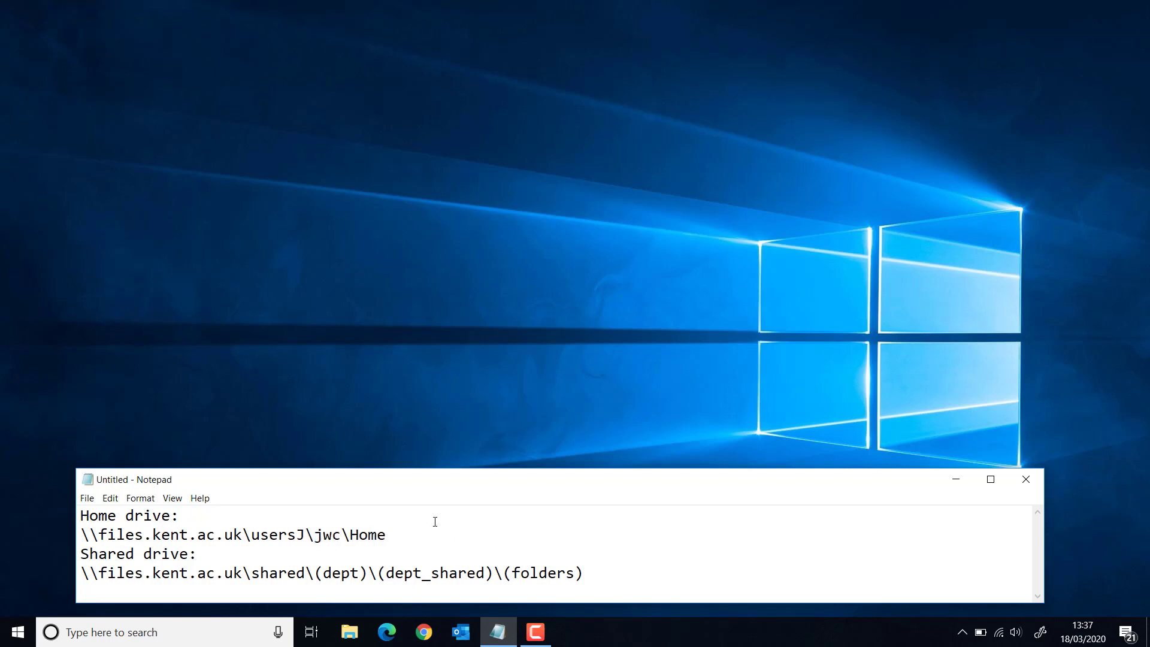
{"action": "left_click", "coordinate": [437, 536]}
{"action": "left_click_drag", "start_coordinate": [312, 573], "coordinate": [492, 573]}
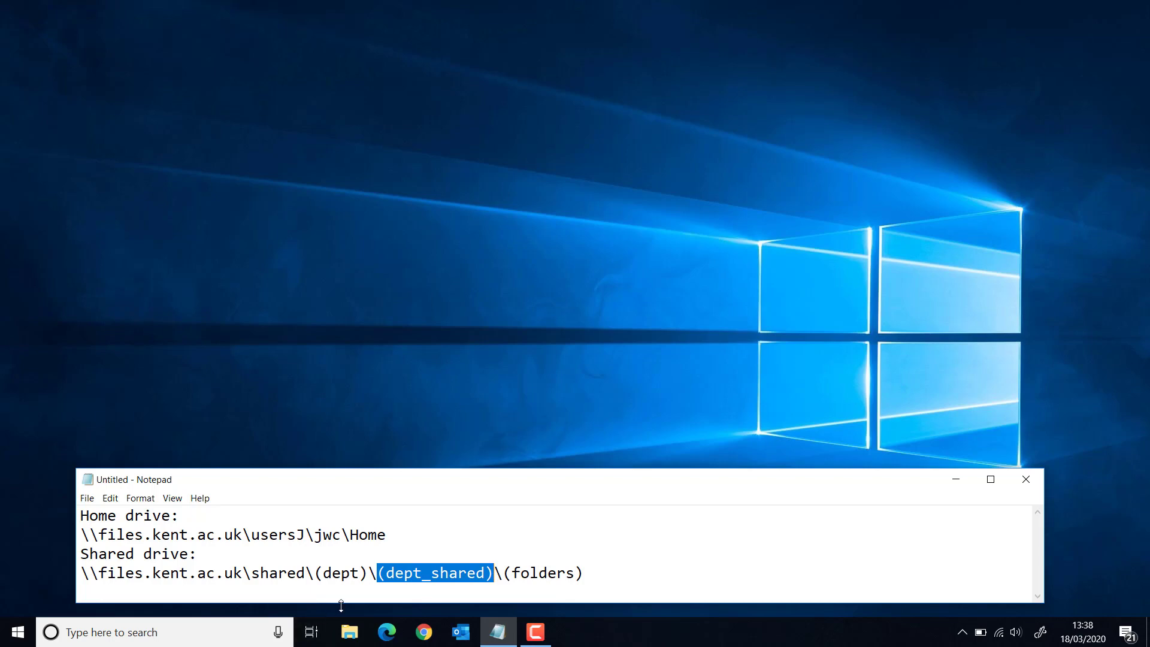
{"action": "left_click_drag", "start_coordinate": [507, 573], "coordinate": [637, 575]}
{"action": "left_click", "coordinate": [632, 578]}
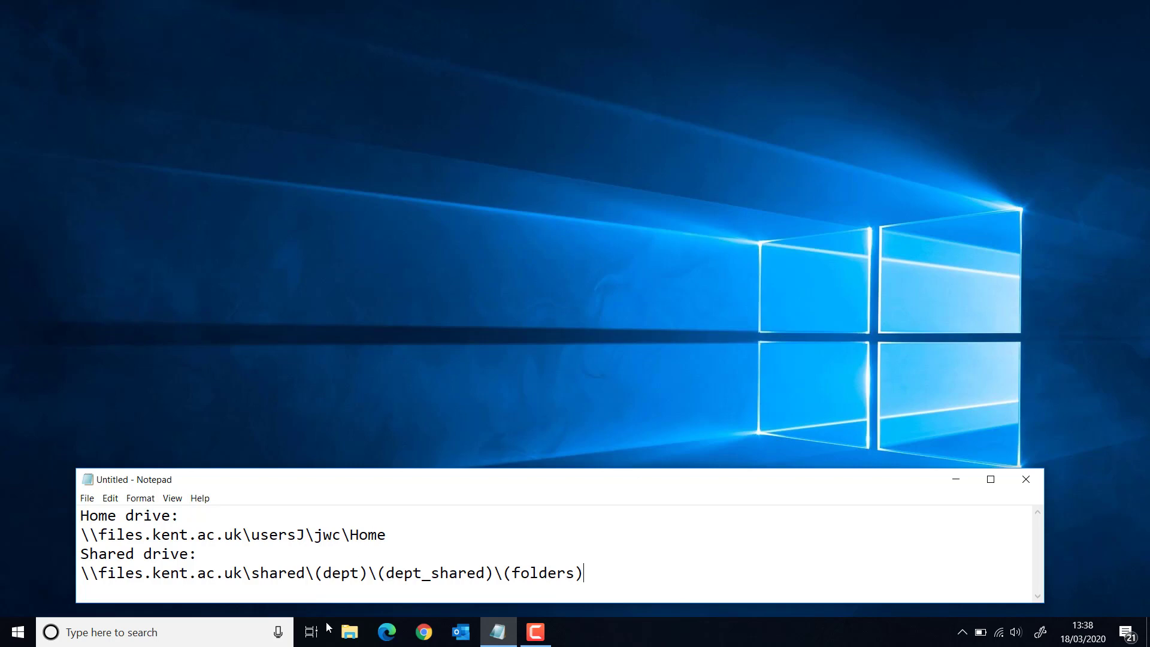
- Show This PC's network locations in File Explorer and read the it-training drive's path
{"action": "left_click", "coordinate": [351, 636]}
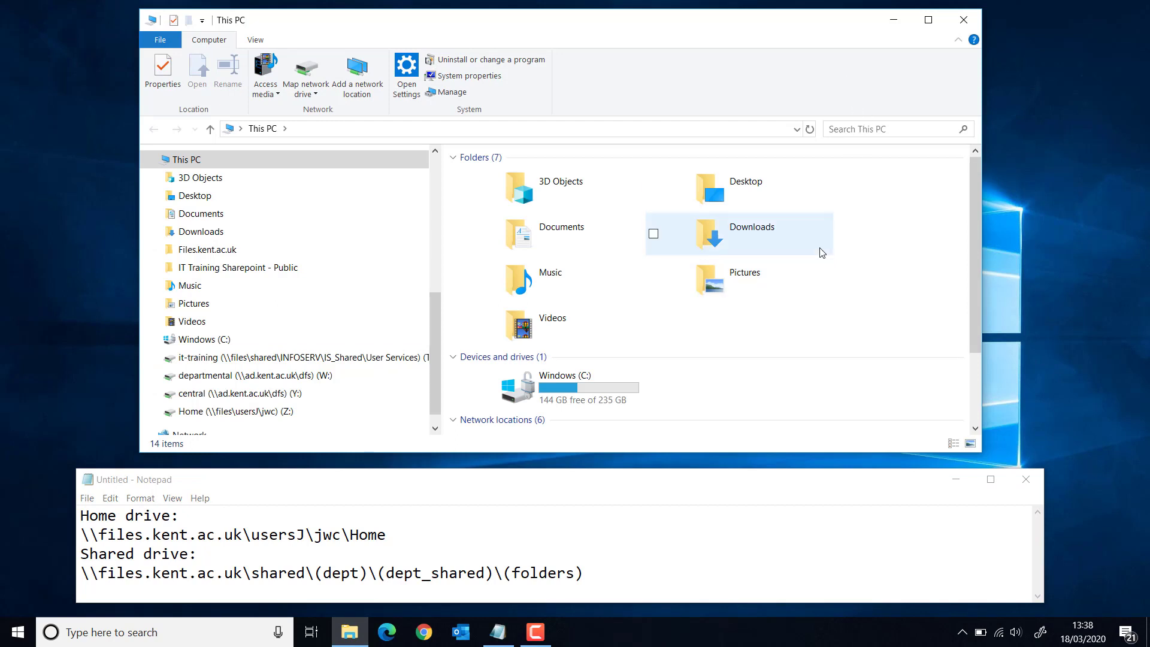
{"action": "scroll", "coordinate": [822, 252], "scroll_direction": "down", "scroll_amount": 3}
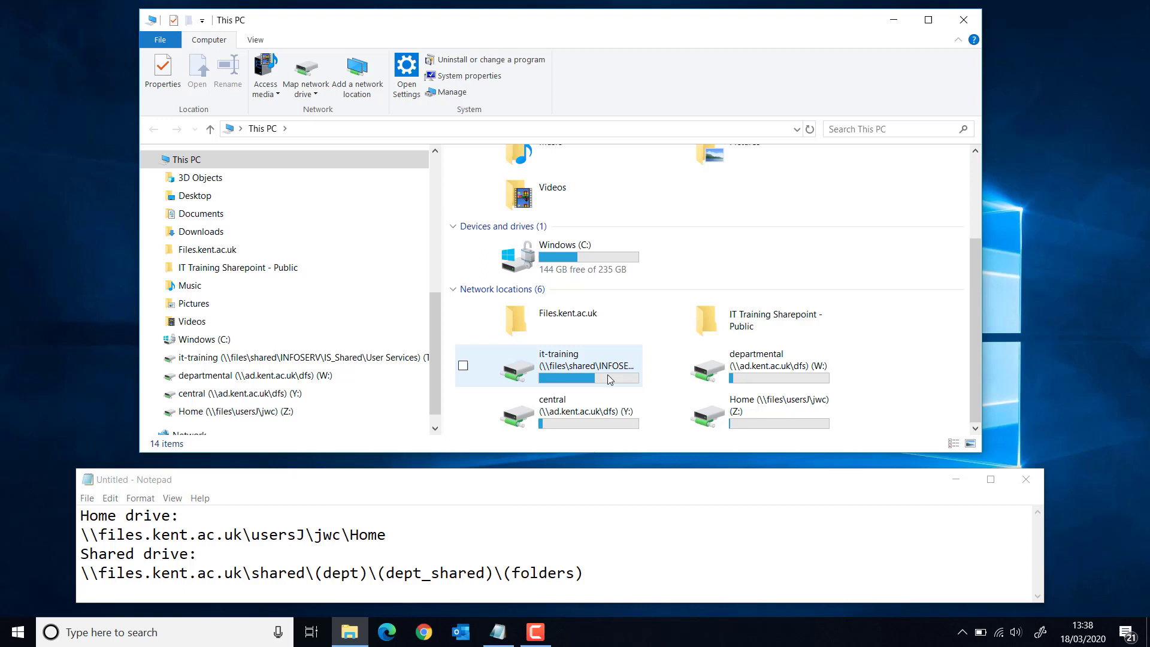
{"action": "mouse_move", "coordinate": [533, 369]}
- Check the it-training drive path in Explorer and replace the (dept) placeholder with INFOSERV
{"action": "left_click_drag", "start_coordinate": [99, 573], "coordinate": [246, 572]}
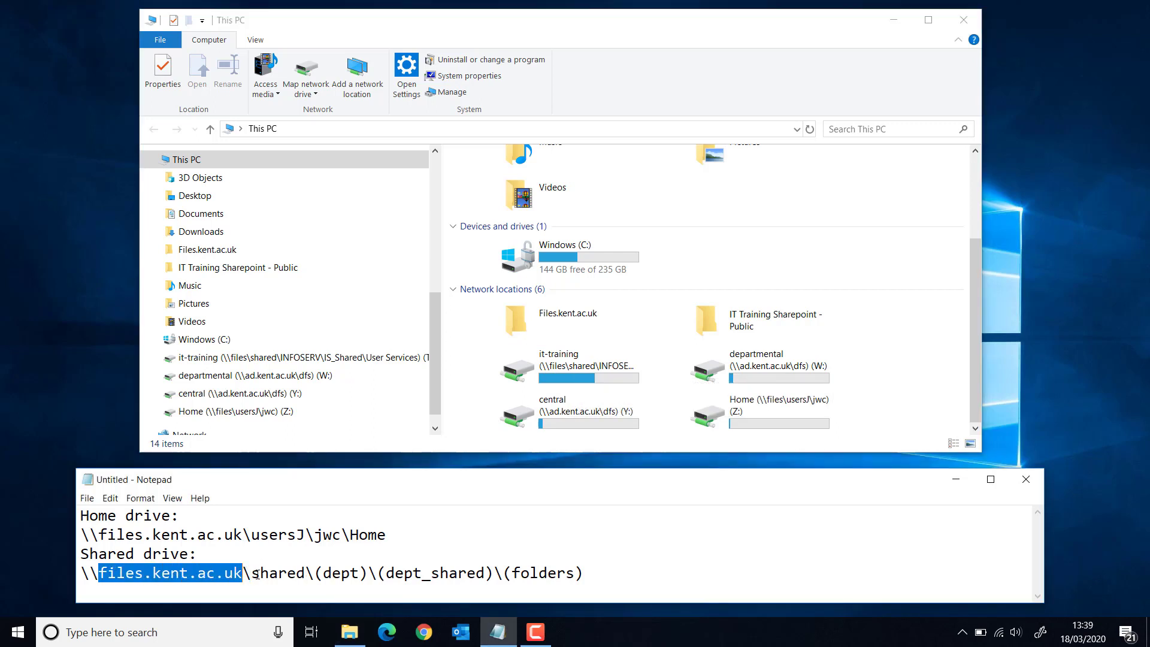
{"action": "left_click", "coordinate": [310, 563]}
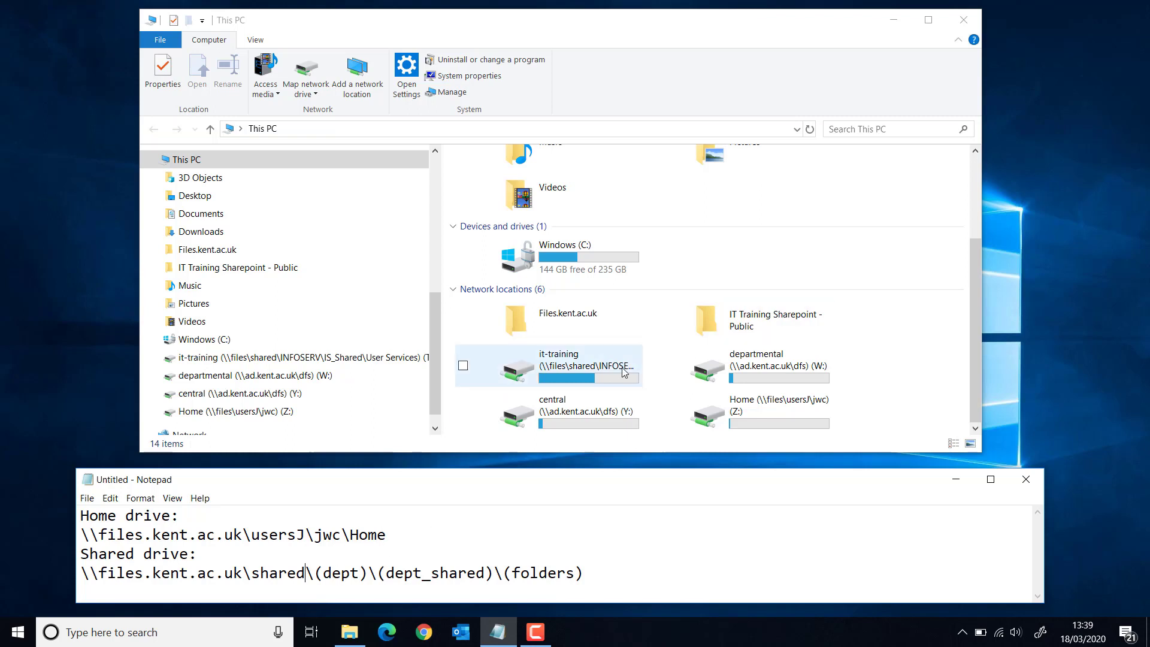
{"action": "left_click", "coordinate": [544, 370]}
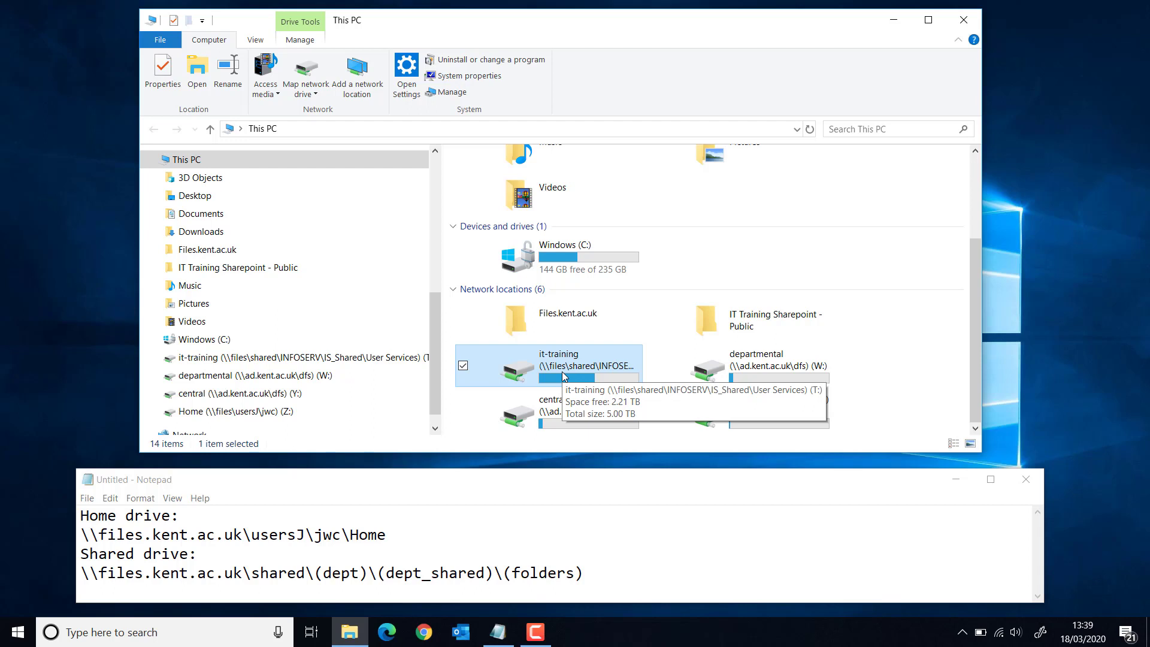
{"action": "left_click_drag", "start_coordinate": [315, 565], "coordinate": [368, 573]}
{"action": "left_click_drag", "start_coordinate": [368, 573], "coordinate": [316, 573]}
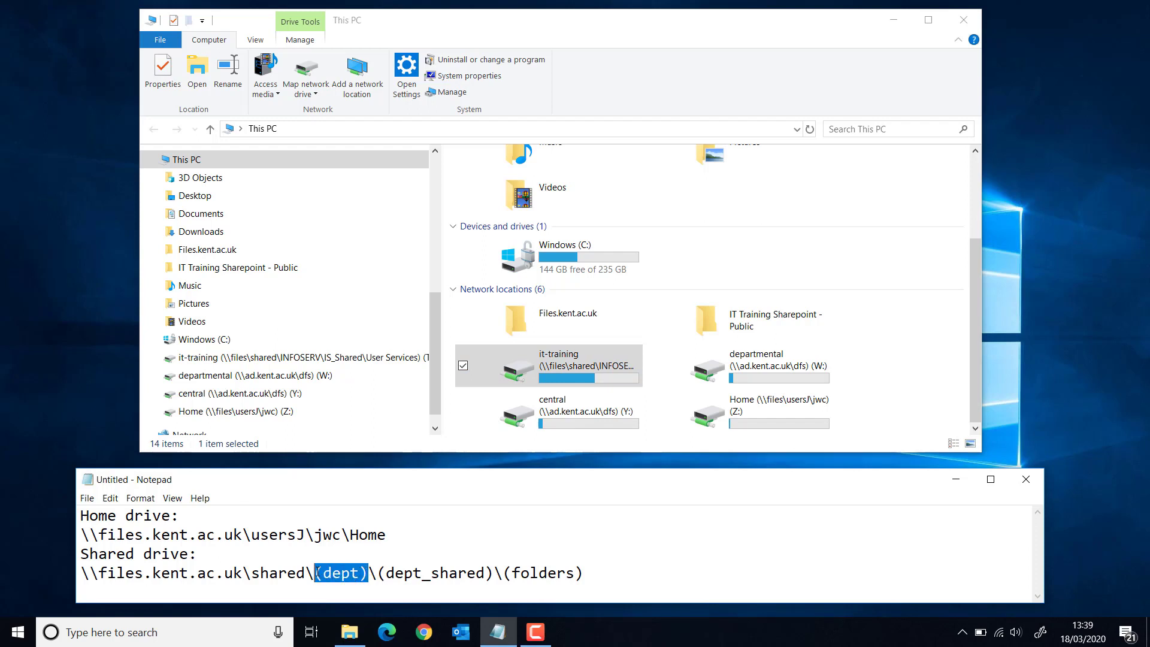
{"action": "type", "text": "INFOSERV"}
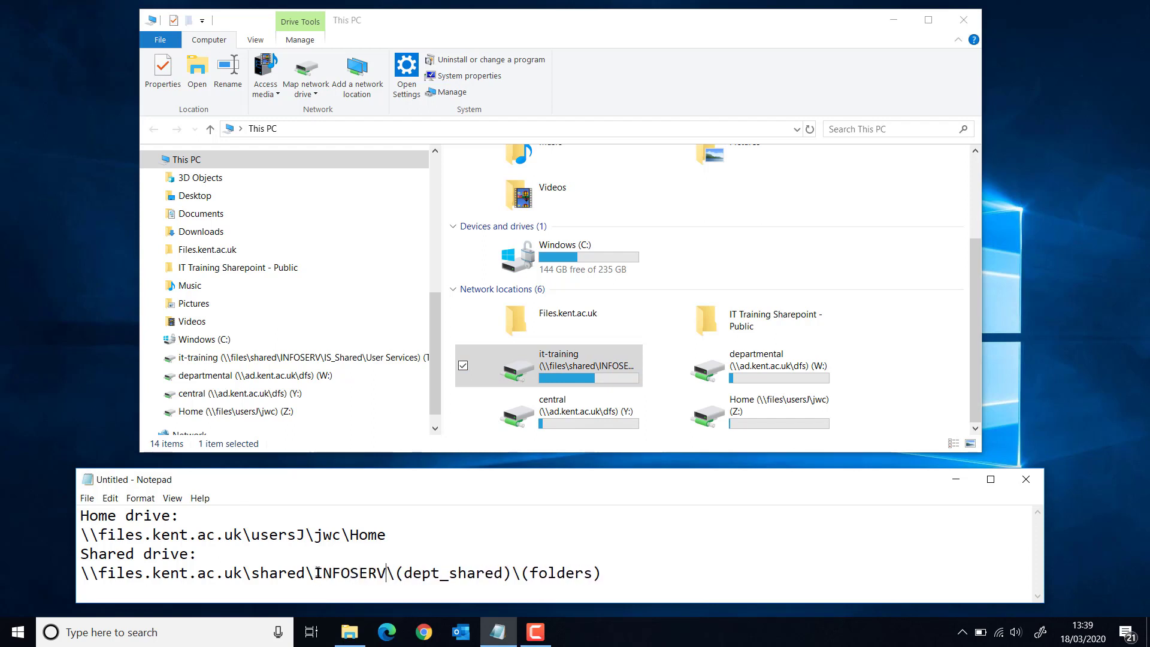
- Turn the dept_shared part into IS_shared and replace (folders) with 'User Services\it-training'
{"action": "left_click_drag", "start_coordinate": [398, 575], "coordinate": [439, 569]}
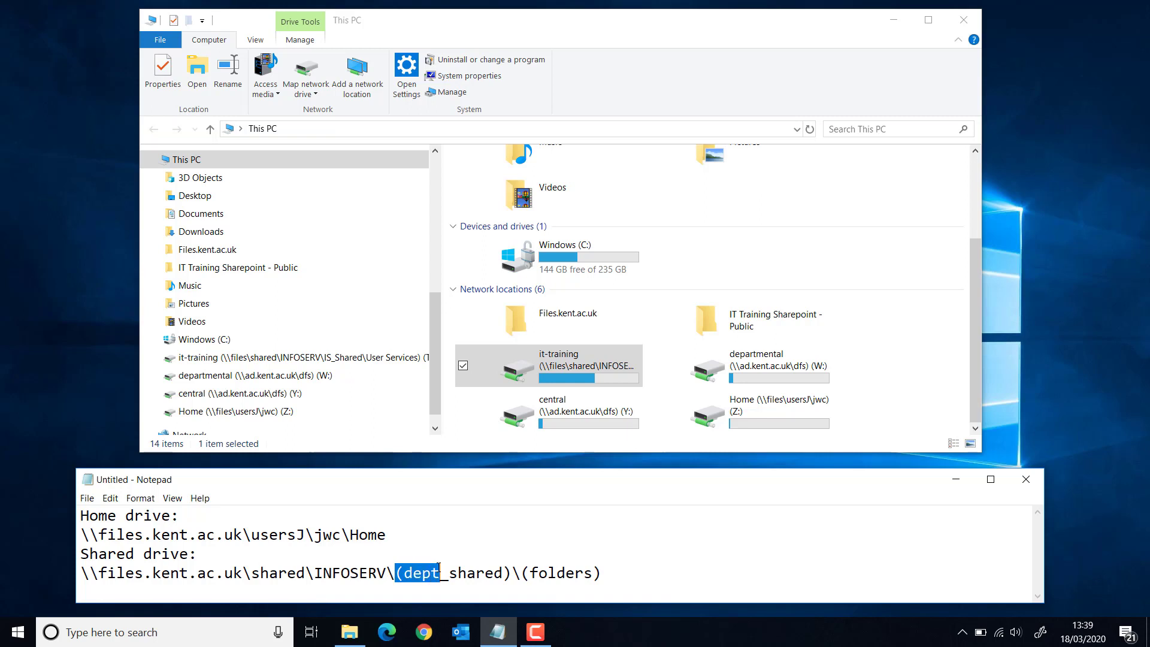
{"action": "type", "text": "IS"}
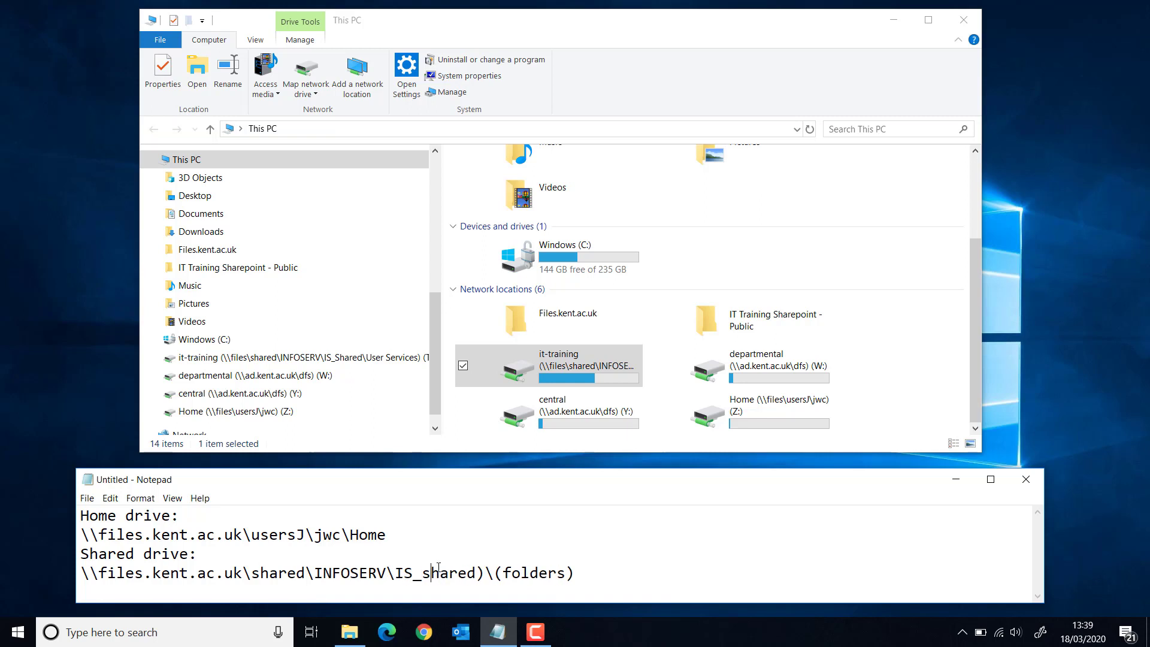
{"action": "key", "text": "Delete"}
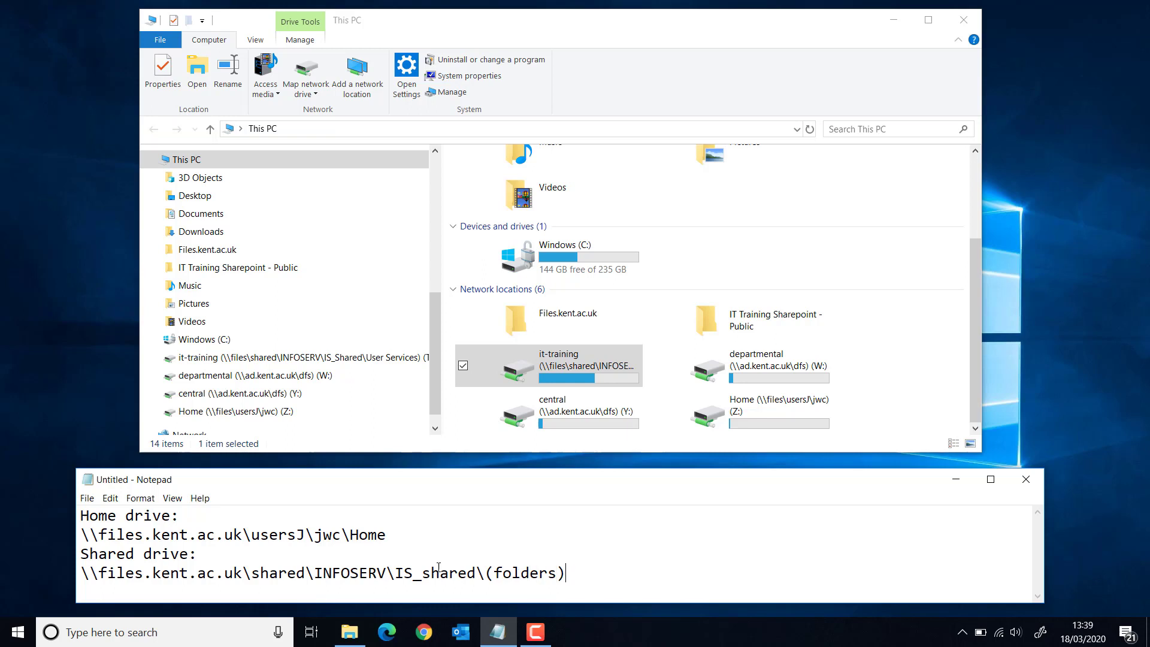
{"action": "key", "text": "Delete"}
{"action": "key", "text": "Delete"}
{"action": "key", "text": "BackSpace"}
{"action": "key", "text": "BackSpace"}
{"action": "key", "text": "BackSpace"}
{"action": "key", "text": "BackSpace"}
{"action": "key", "text": "BackSpace"}
{"action": "key", "text": "BackSpace"}
{"action": "key", "text": "BackSpace"}
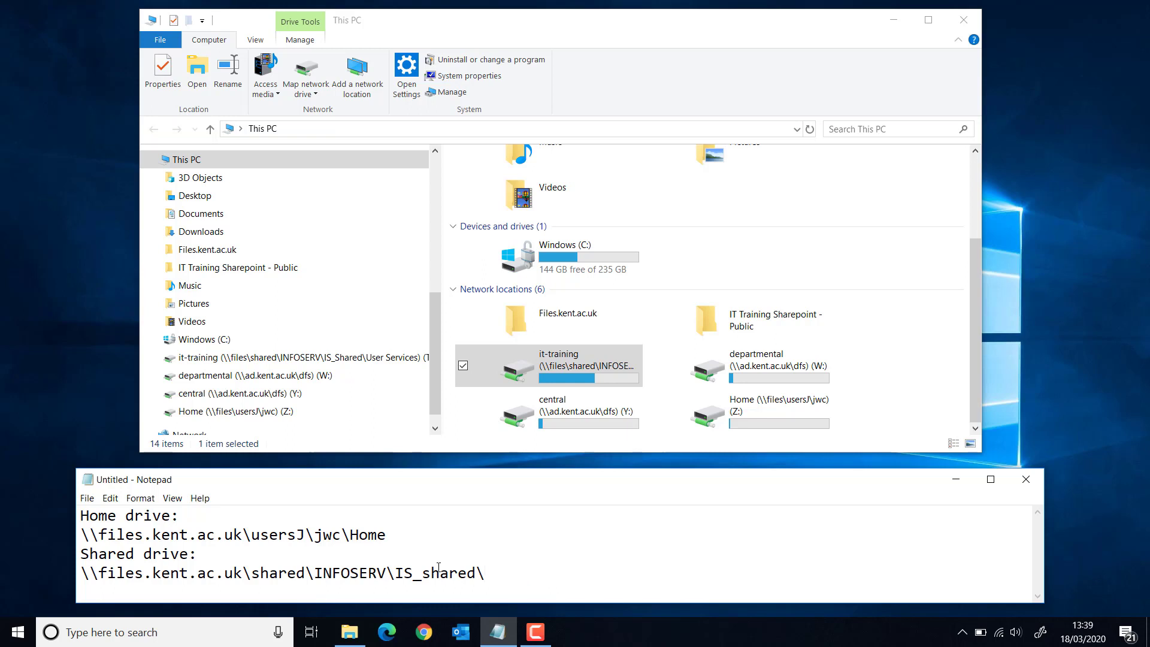
{"action": "type", "text": "User Services\\"}
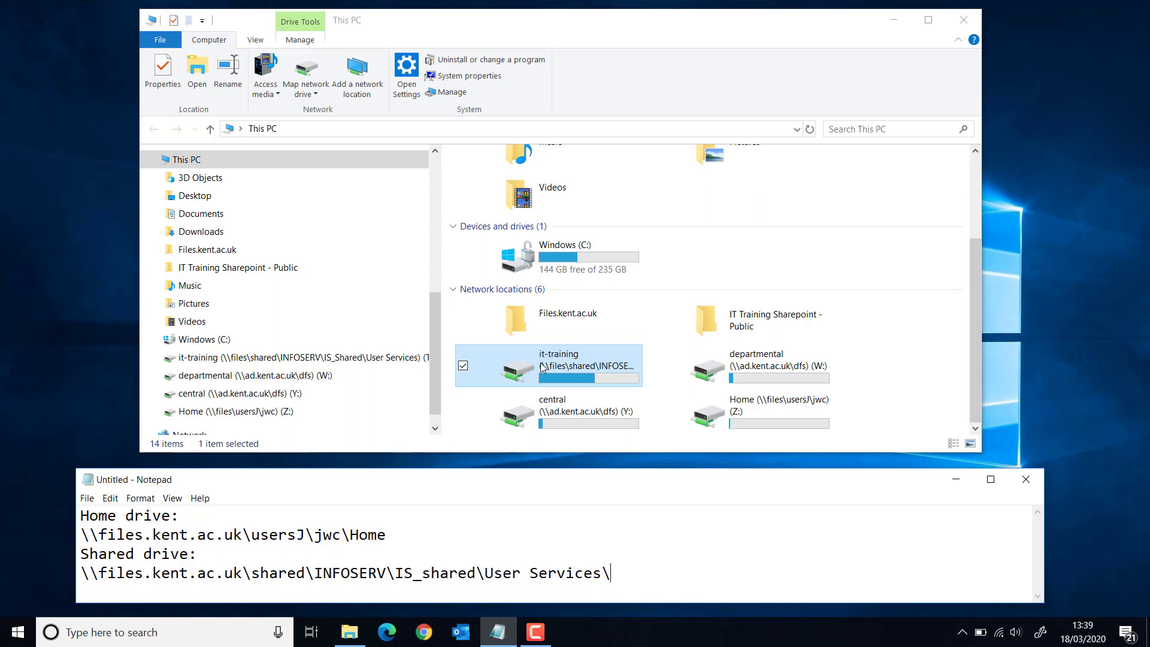
{"action": "type", "text": "it-training"}
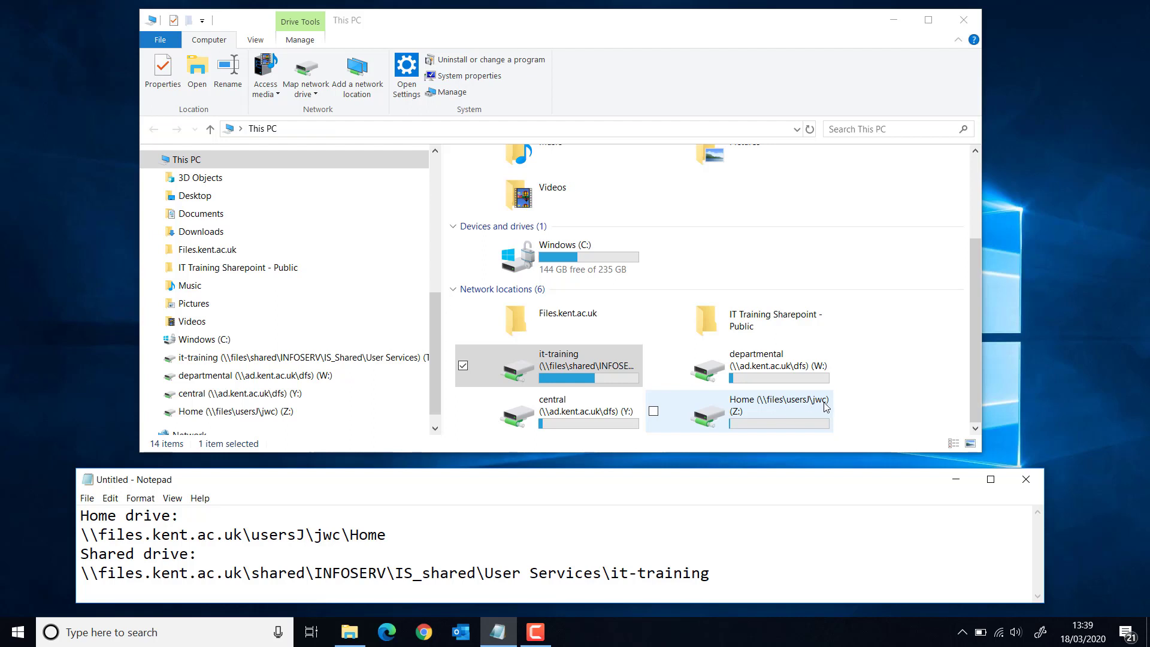
- Review the completed Home and Shared drive paths in Notepad
{"action": "left_click_drag", "start_coordinate": [82, 535], "coordinate": [341, 534]}
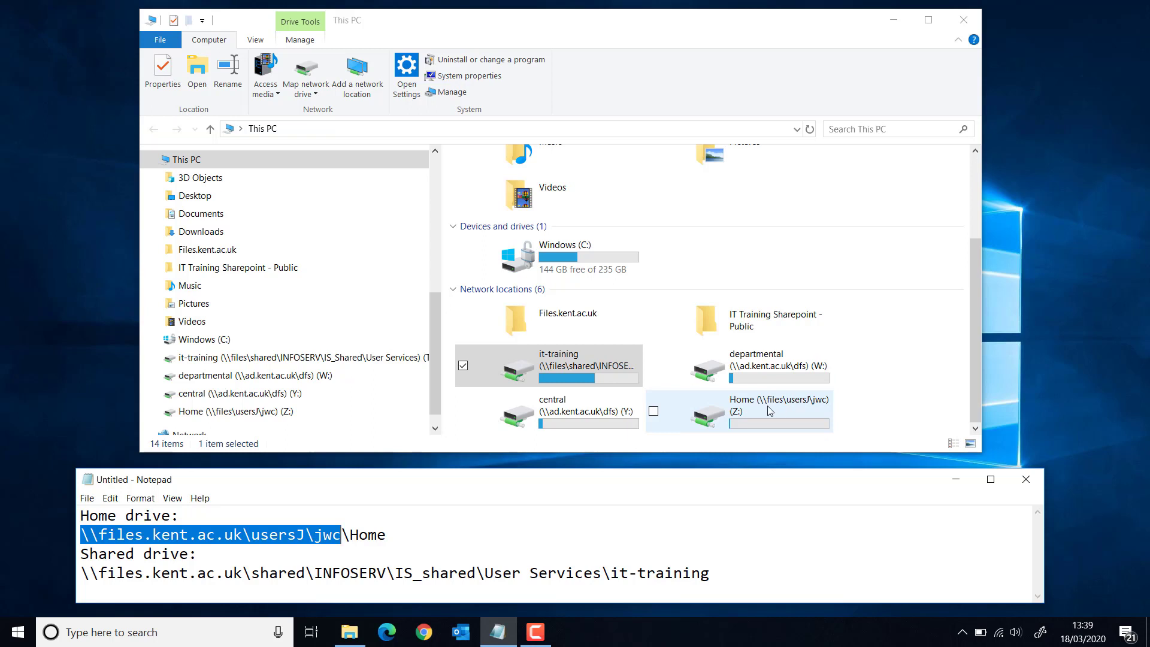
{"action": "left_click_drag", "start_coordinate": [387, 535], "coordinate": [345, 537]}
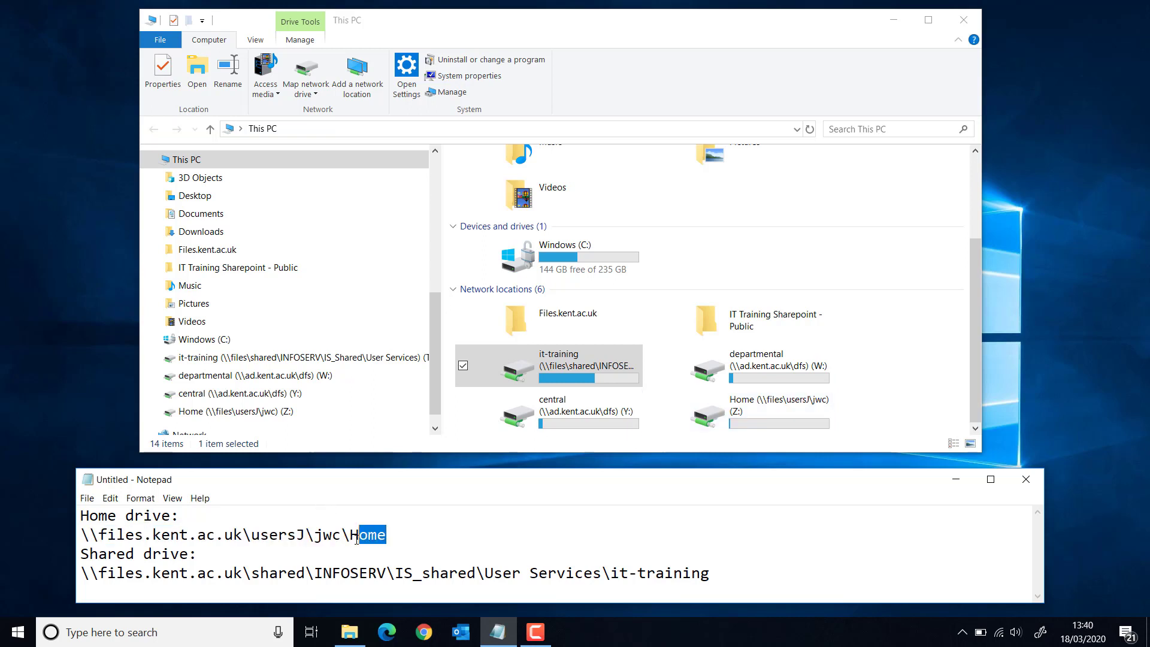
{"action": "left_click", "coordinate": [434, 538]}
{"action": "left_click", "coordinate": [750, 571]}
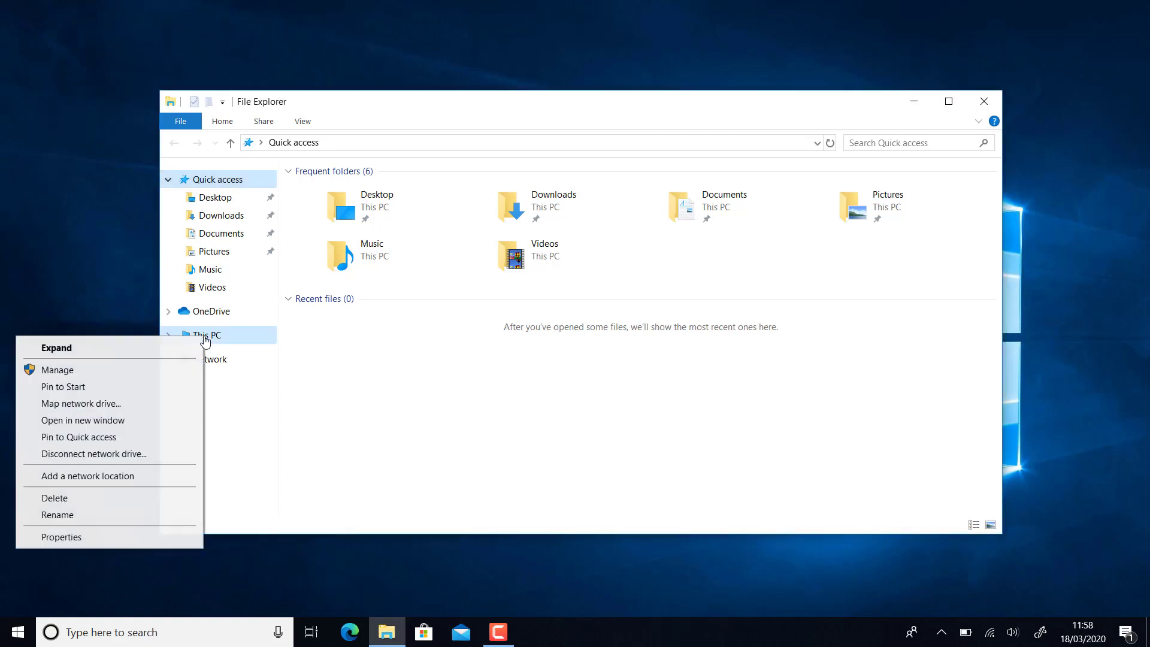
- Map drive Z: to the user's Home folder on \\files.kent.ac.uk using different credentials
{"action": "left_click", "coordinate": [168, 405]}
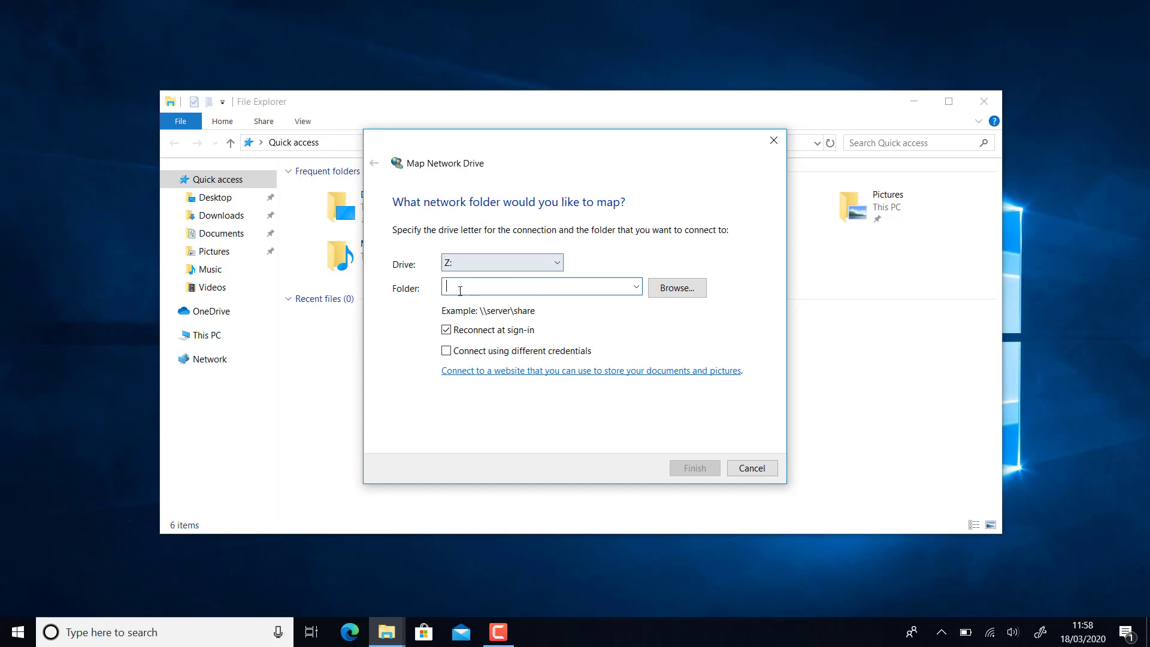
{"action": "type", "text": "\\\\"}
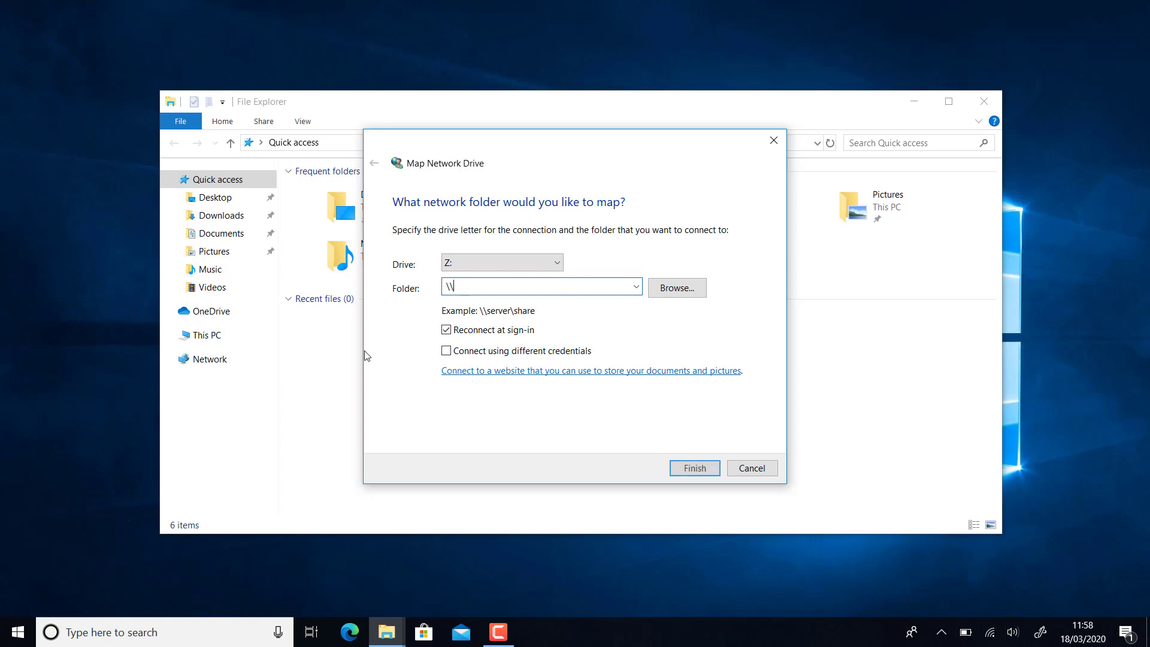
{"action": "type", "text": "files.kent.ac.uk\\"}
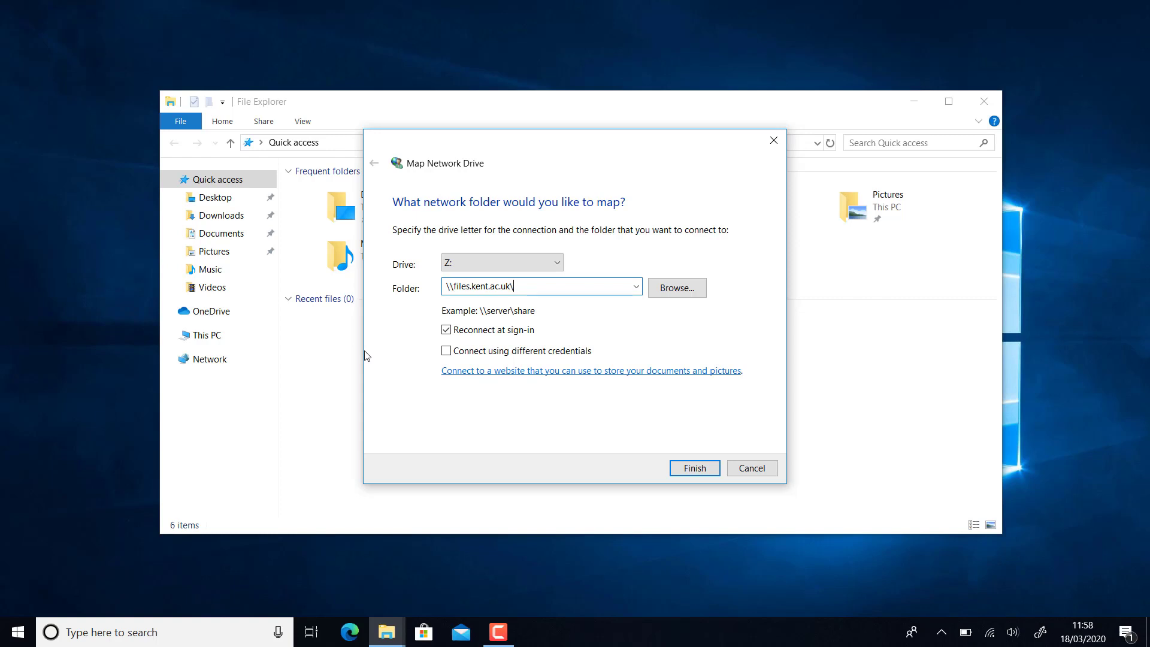
{"action": "type", "text": "usersJ\\jwc\\Home"}
{"action": "left_click", "coordinate": [446, 352]}
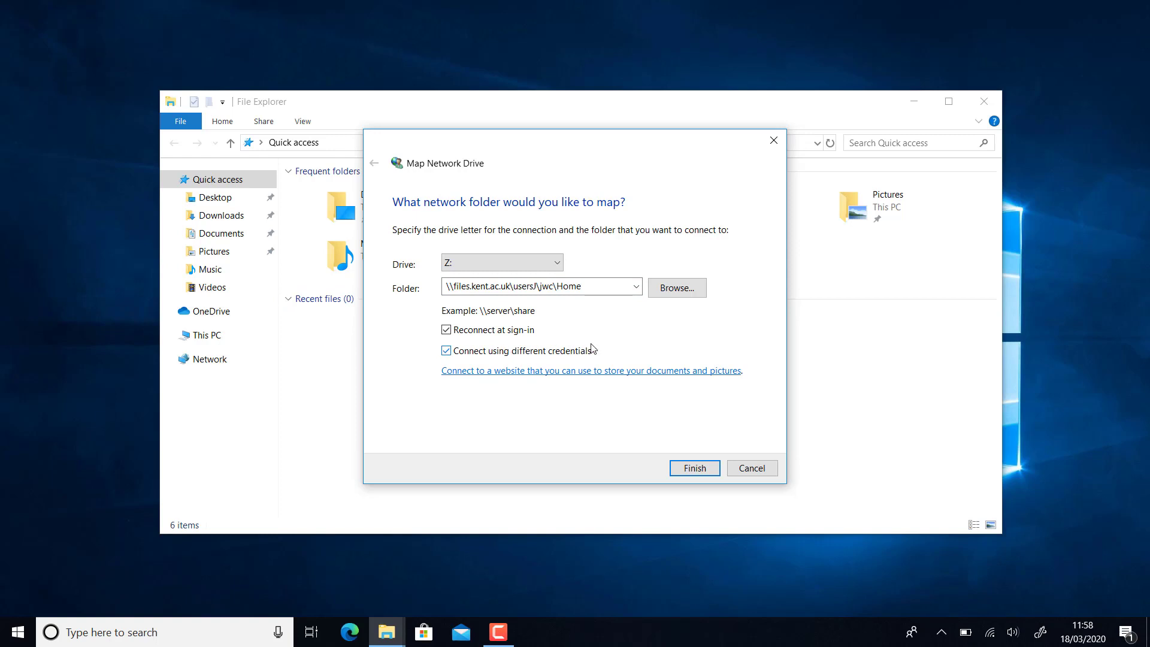
{"action": "left_click", "coordinate": [688, 474]}
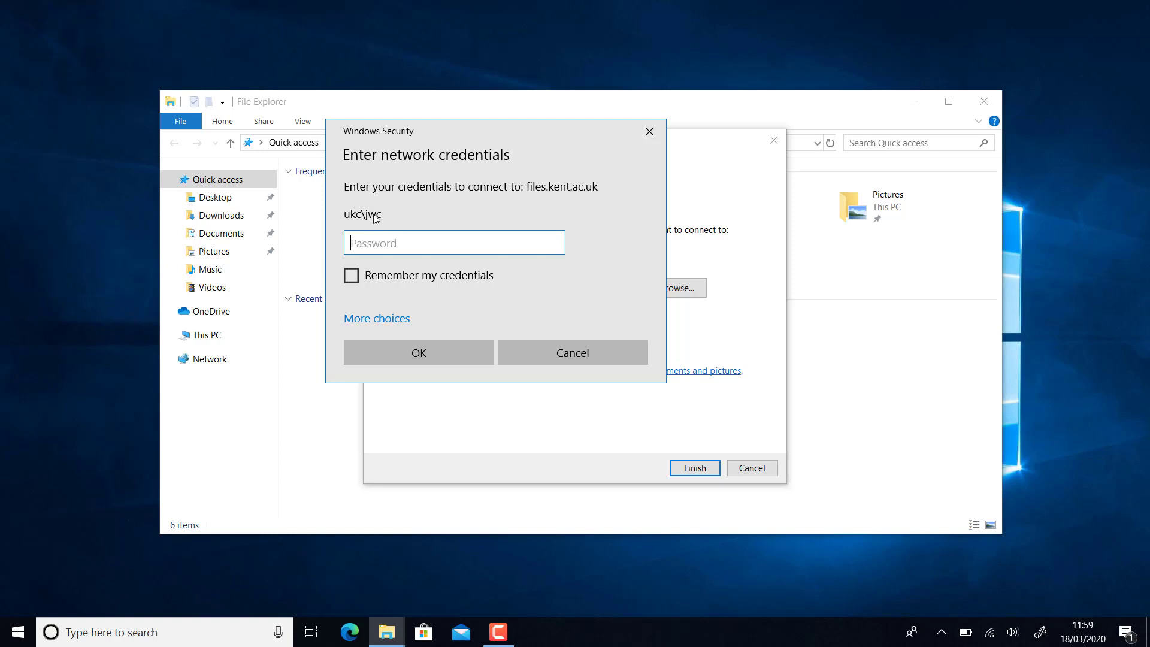
- Sign in with a different account's username and password, remembering the credentials
{"action": "left_click", "coordinate": [359, 326]}
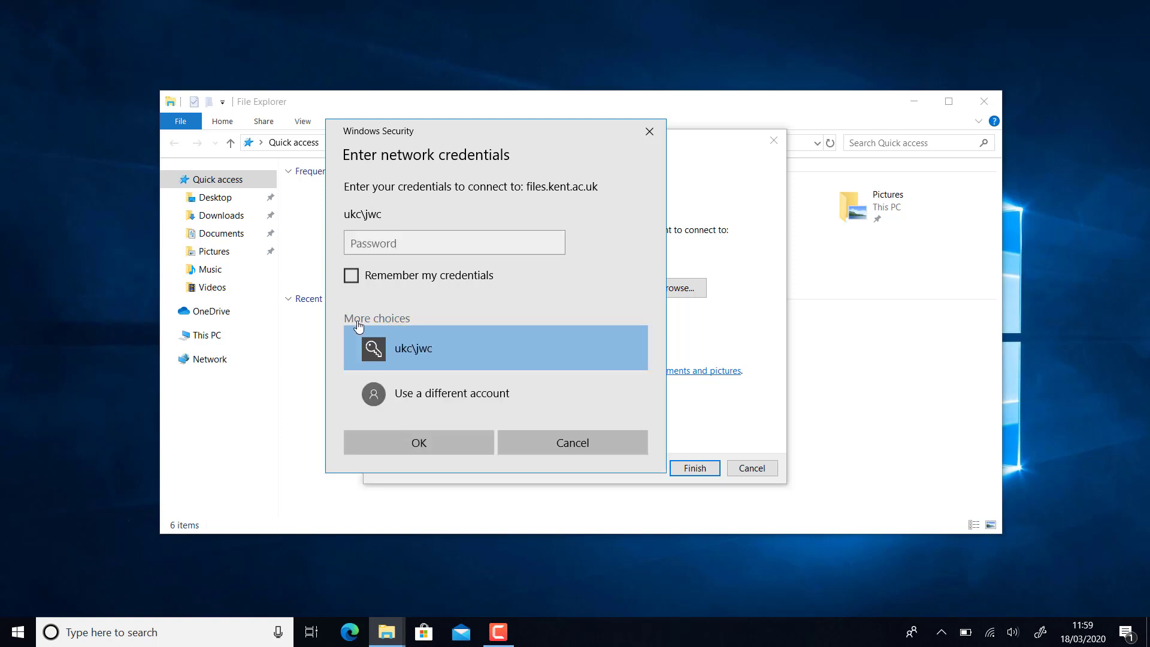
{"action": "left_click", "coordinate": [498, 396]}
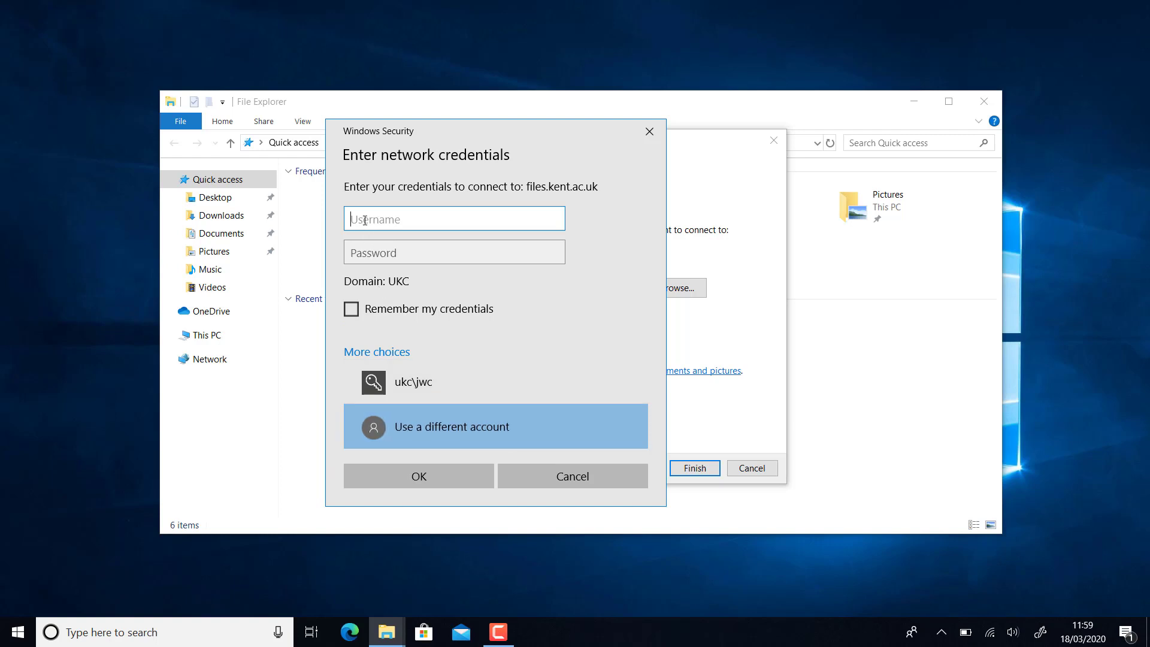
{"action": "type", "text": "ukc\\jwc"}
{"action": "key", "text": "Tab"}
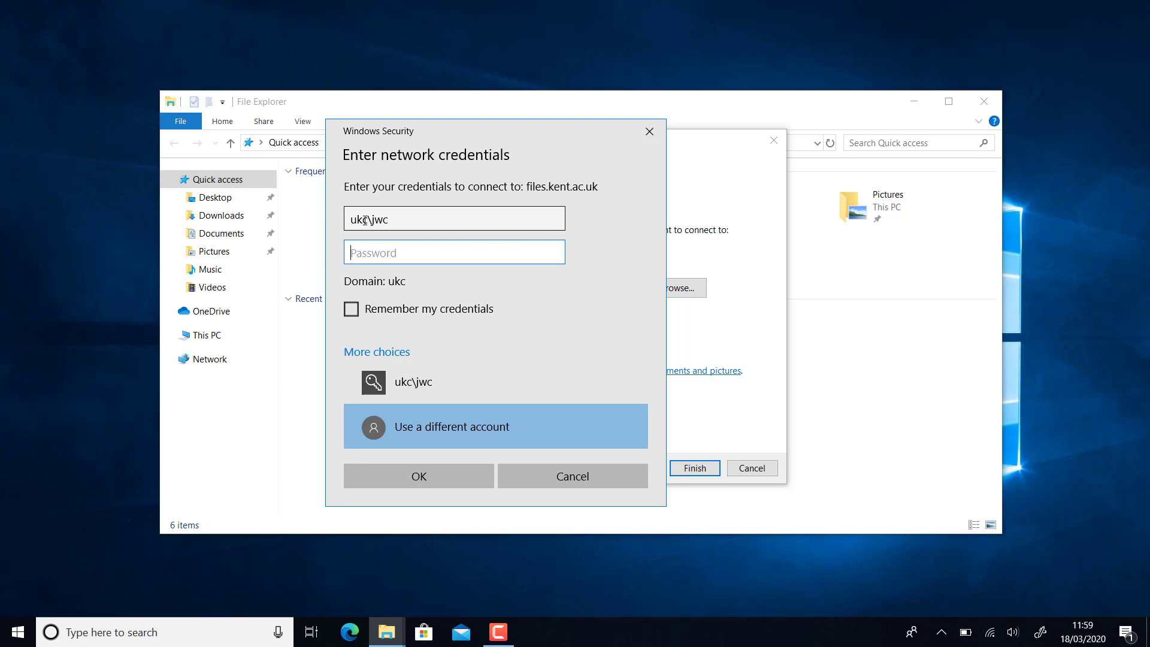
{"action": "type", "text": "•••••••••••"}
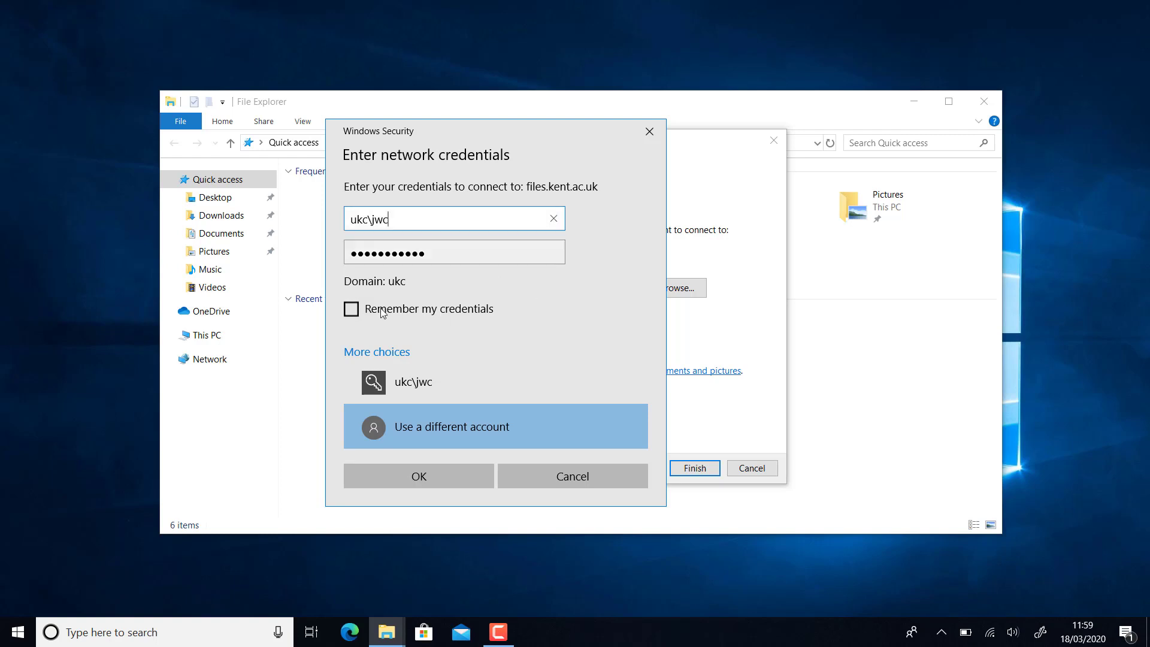
{"action": "left_click", "coordinate": [352, 310]}
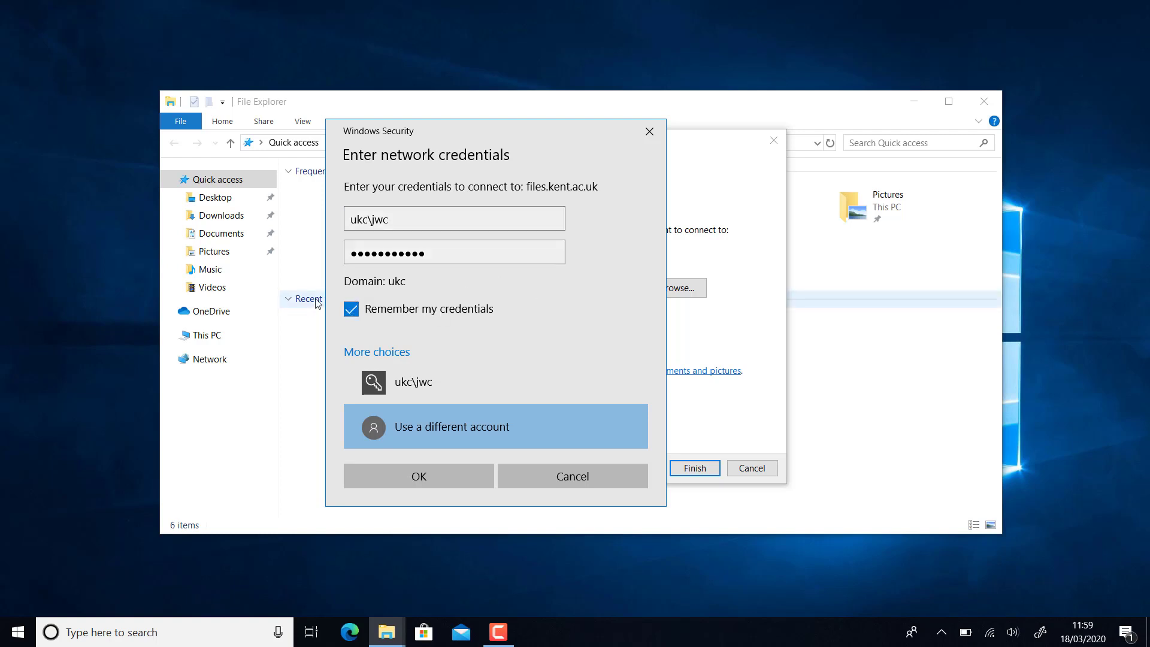
{"action": "left_click", "coordinate": [409, 482]}
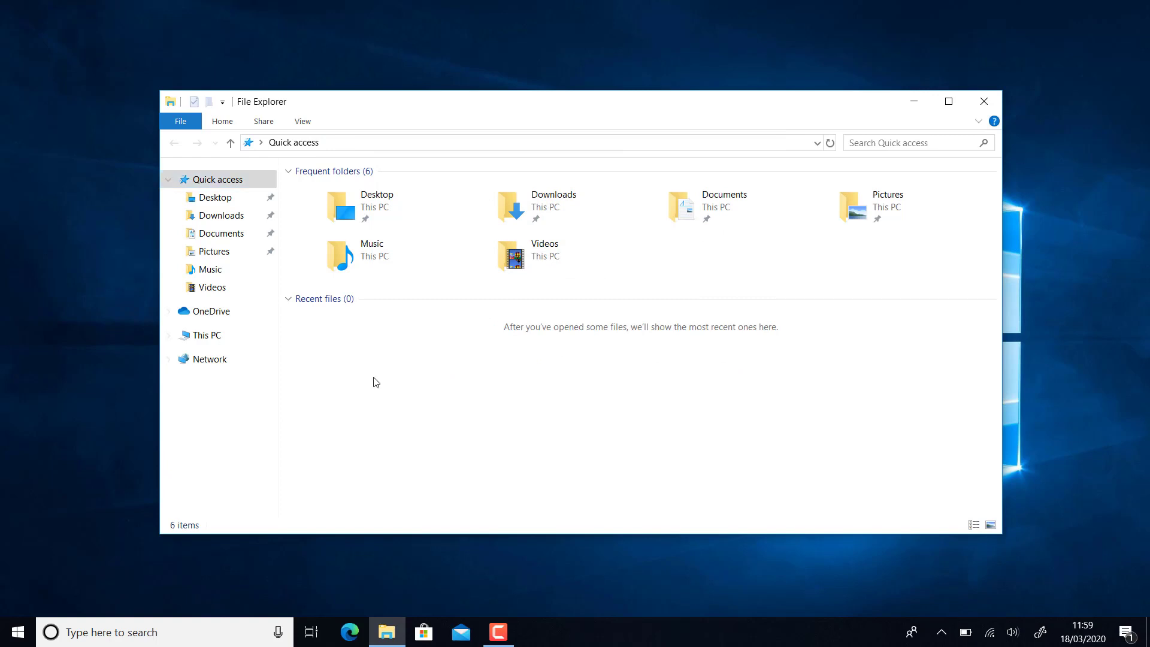
- Open the new Home (Z:) drive from This PC to confirm its files, then return to This PC
{"action": "left_click", "coordinate": [830, 143]}
{"action": "left_click", "coordinate": [386, 633]}
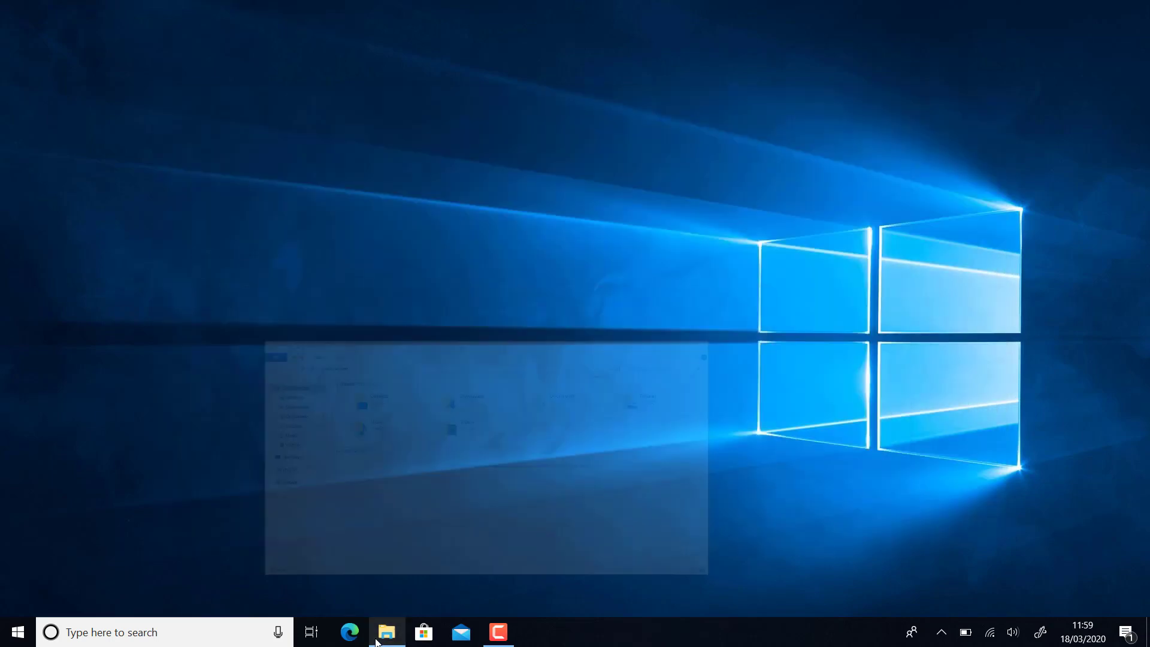
{"action": "left_click", "coordinate": [377, 639]}
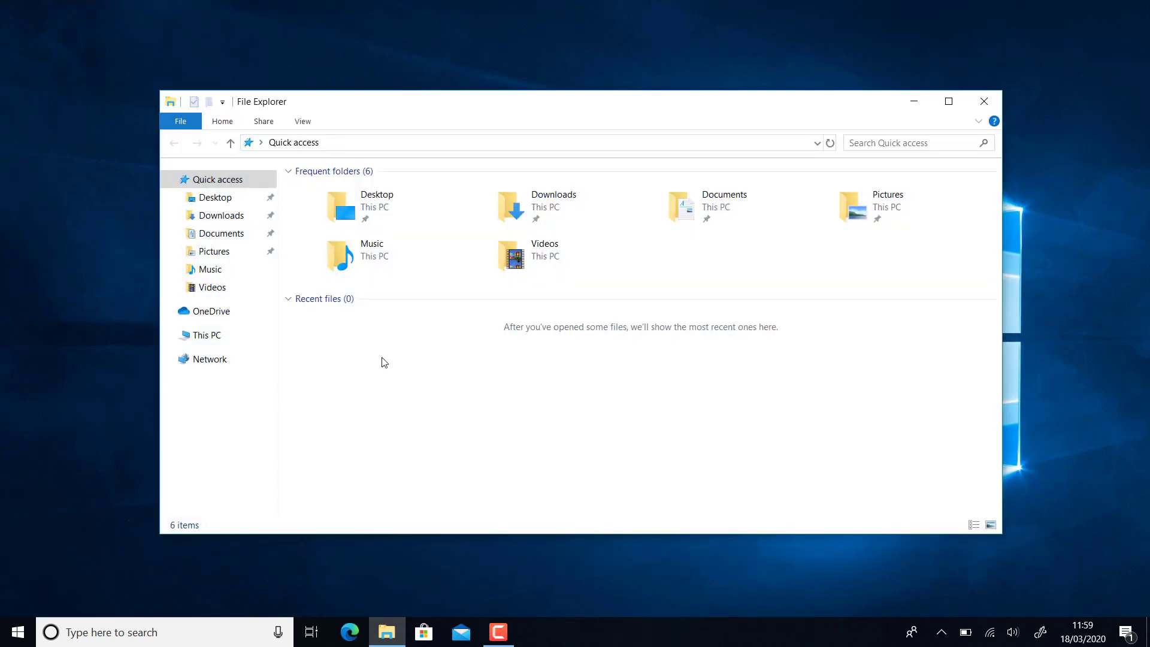
{"action": "left_click", "coordinate": [202, 344]}
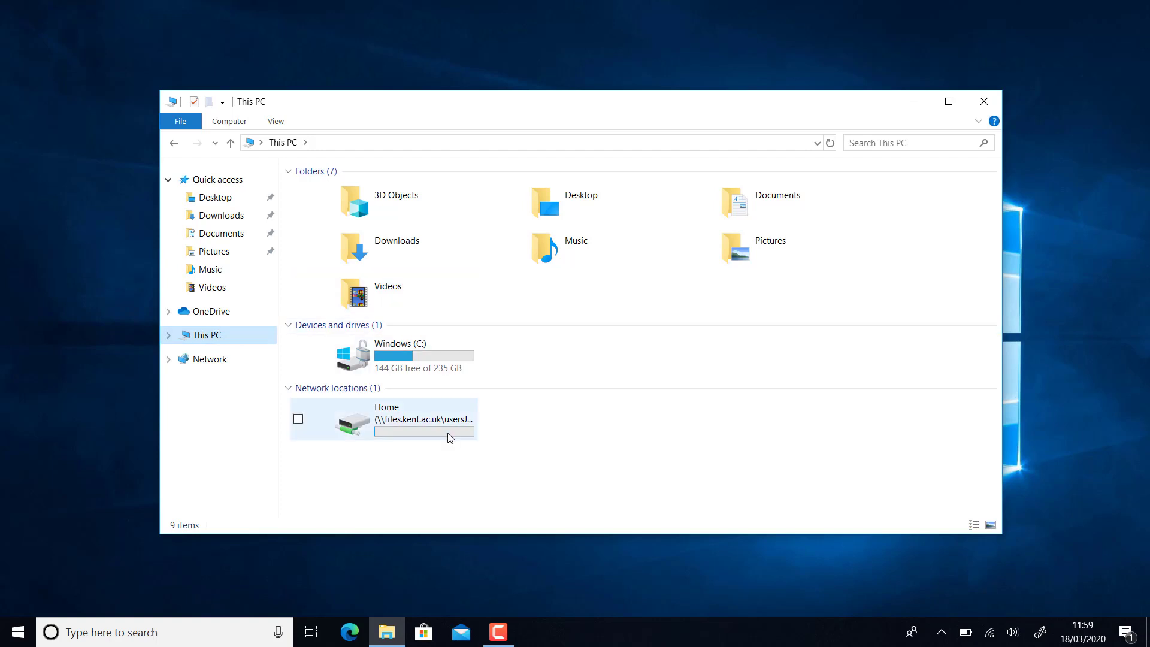
{"action": "double_click", "coordinate": [412, 419]}
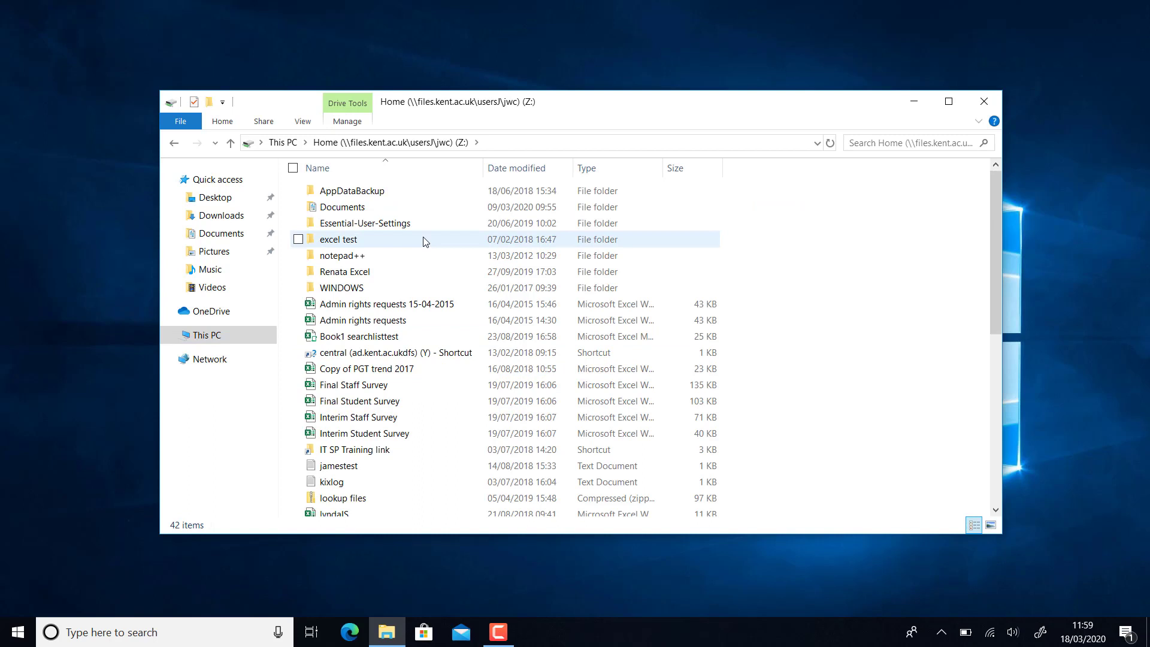
{"action": "left_click", "coordinate": [216, 336]}
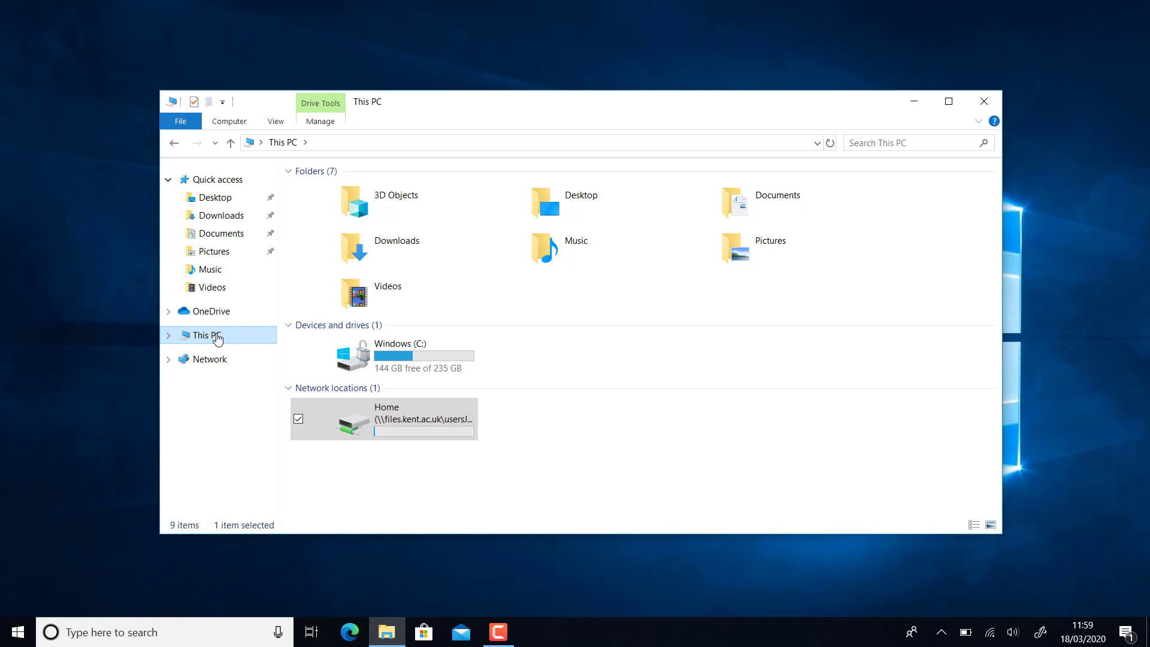
- Map drive S: to \\files.kent.ac.uk\shared\INFOSERV\IS_shared\User Services\it-training with different credentials
{"action": "right_click", "coordinate": [217, 336]}
{"action": "left_click", "coordinate": [179, 400]}
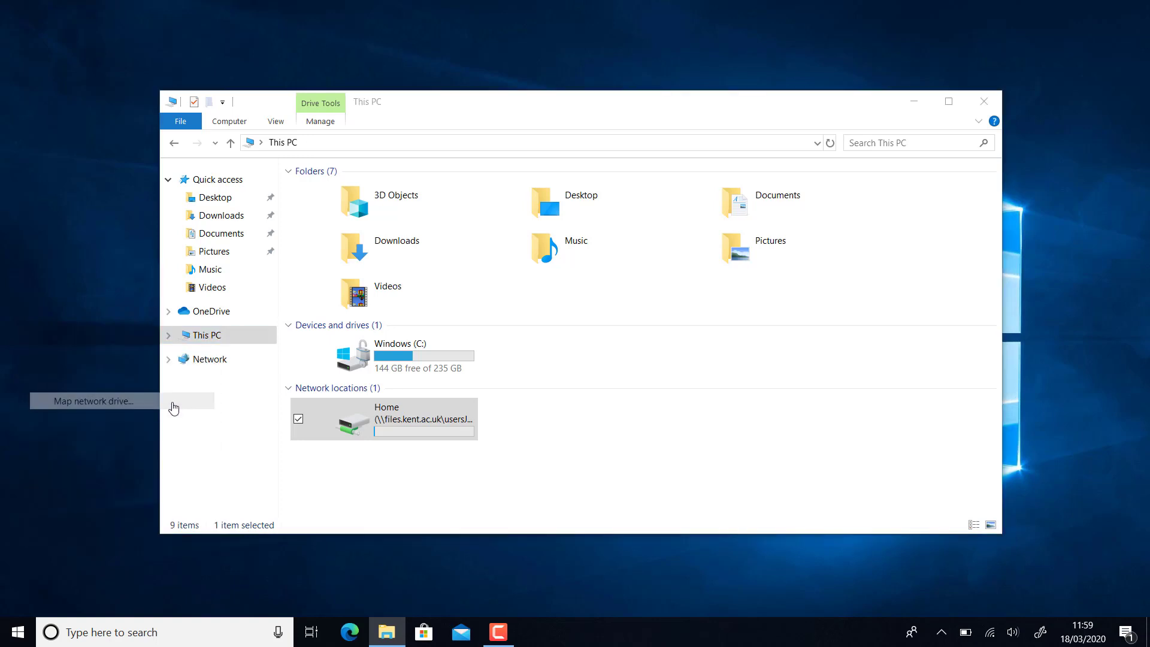
{"action": "left_click", "coordinate": [558, 267]}
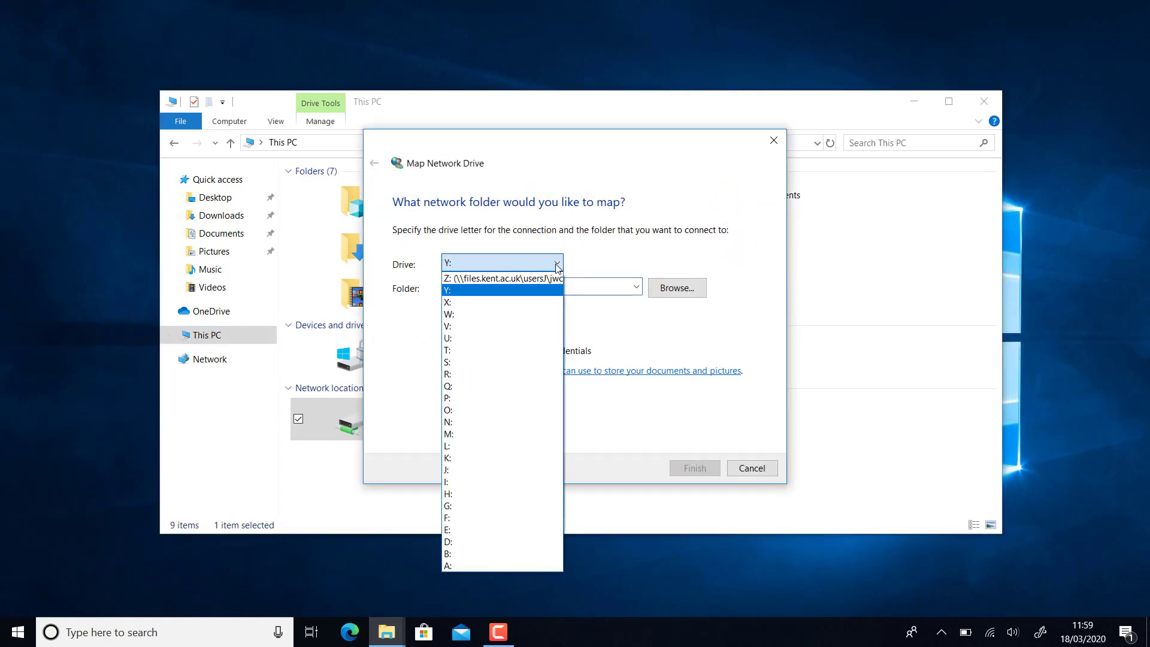
{"action": "left_click", "coordinate": [466, 363]}
{"action": "left_click", "coordinate": [472, 291]}
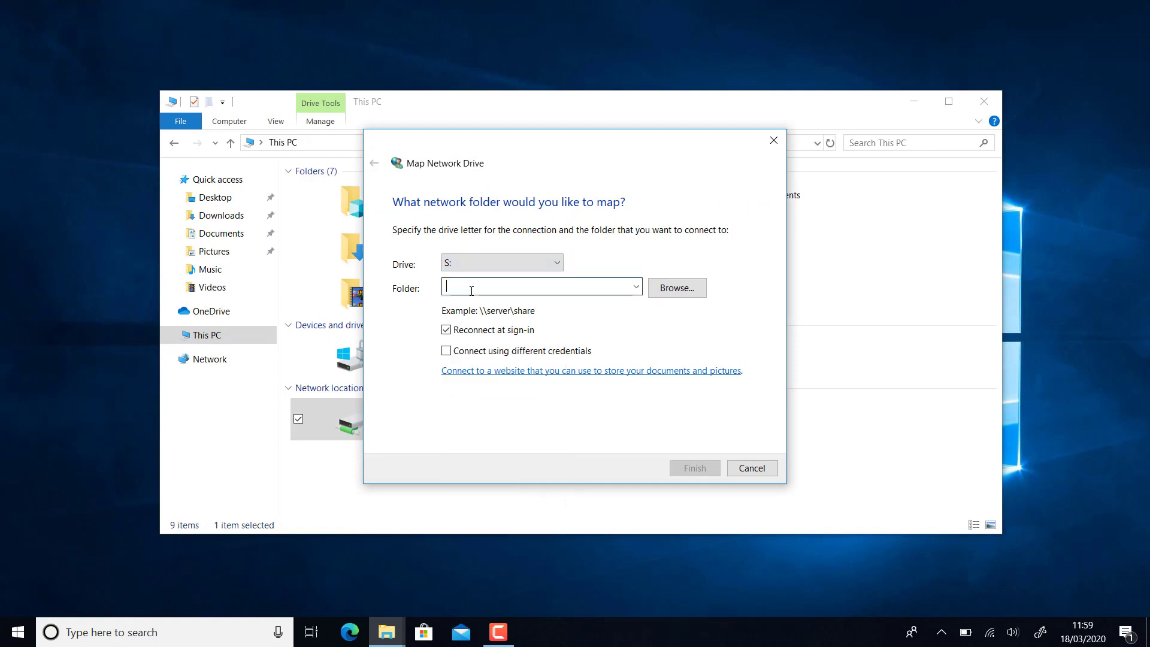
{"action": "type", "text": "\\\\"}
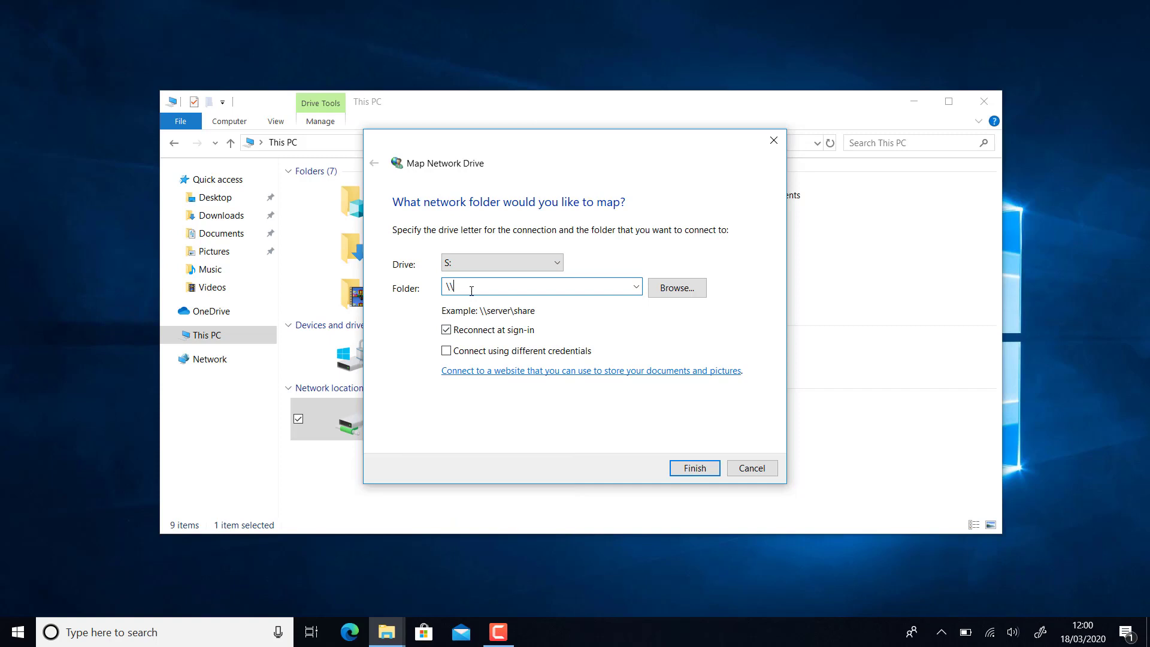
{"action": "type", "text": "files.kent.ac.uk\\shared"}
{"action": "type", "text": "\\INFOSERV\\IS_"}
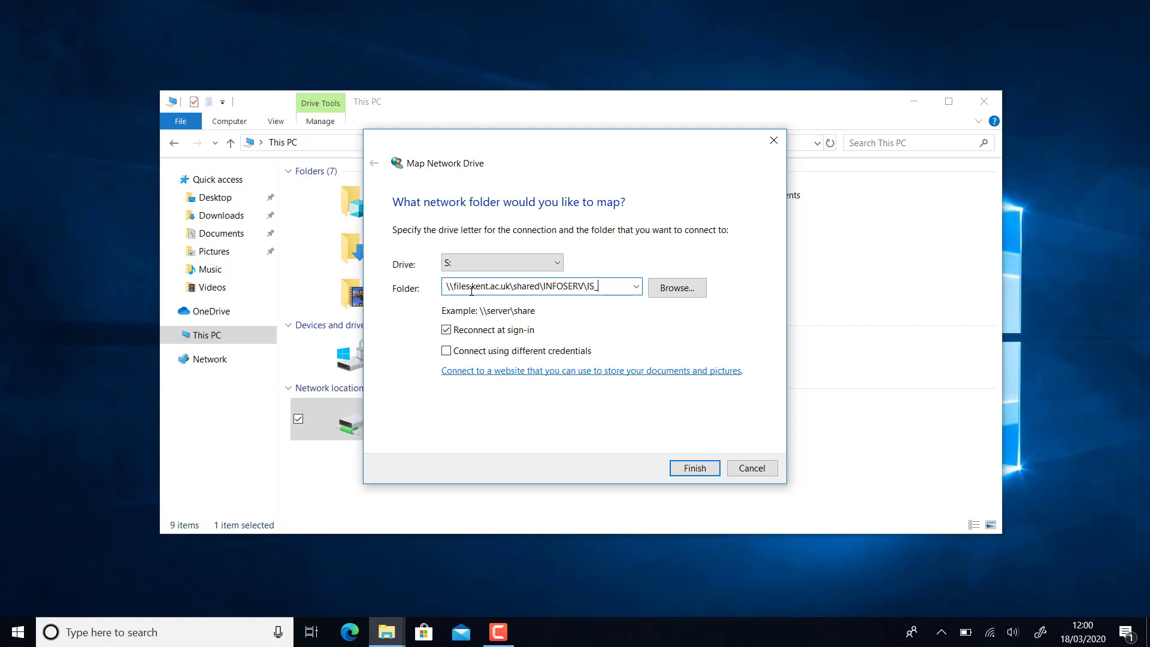
{"action": "type", "text": "shared\\U"}
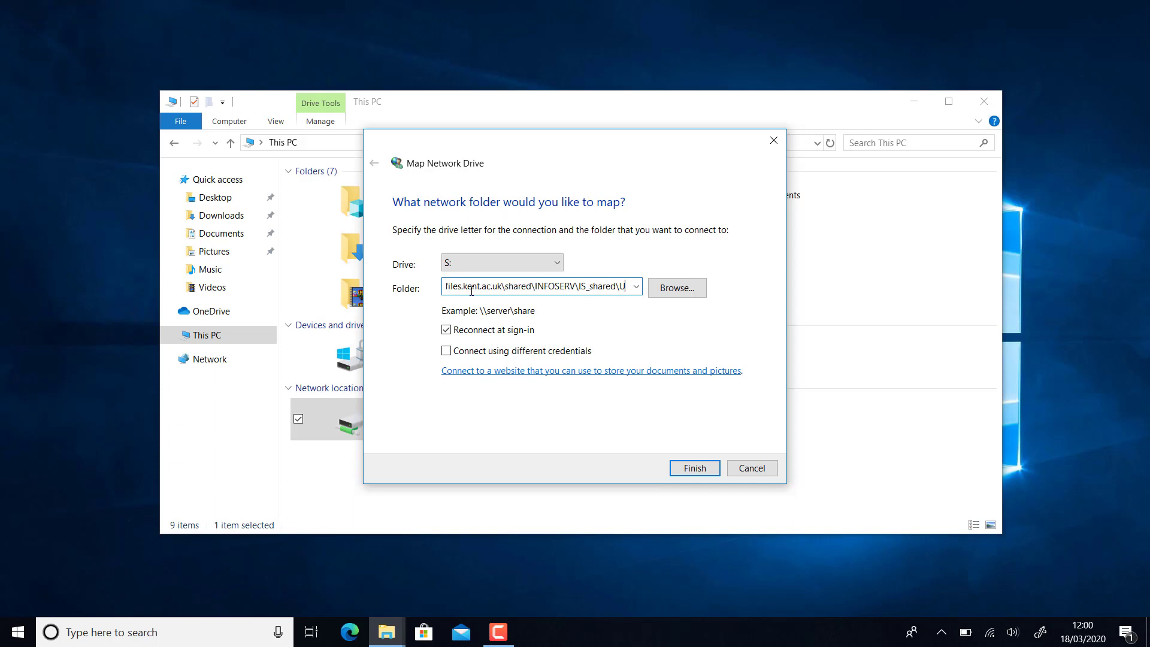
{"action": "type", "text": "ser Se"}
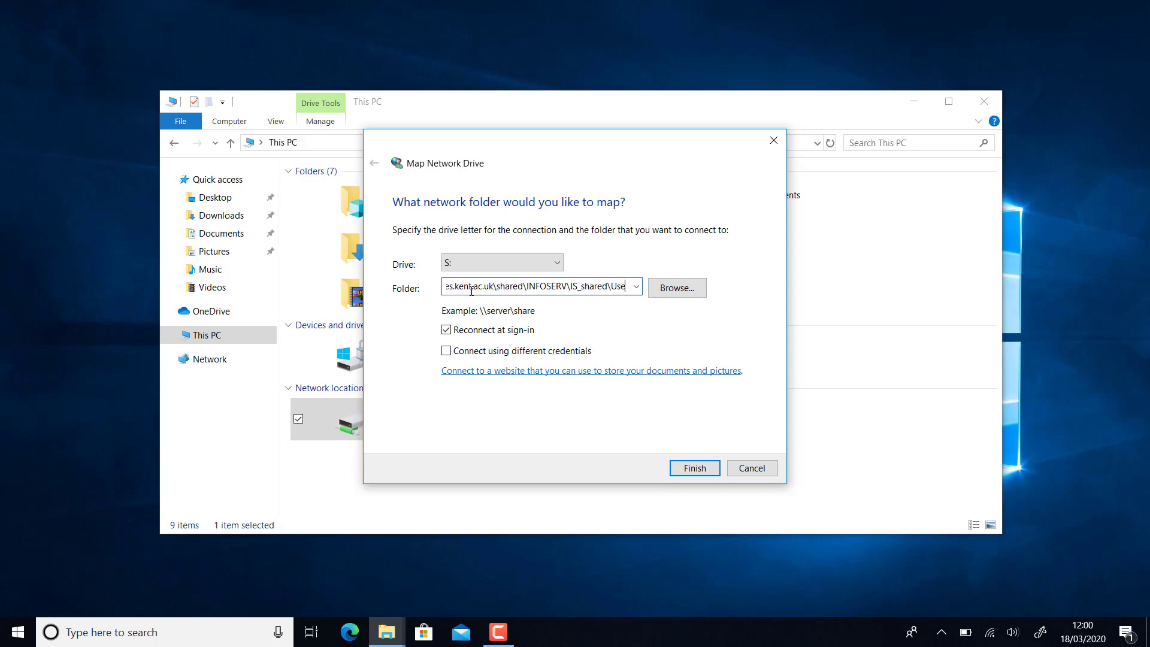
{"action": "type", "text": "rv"}
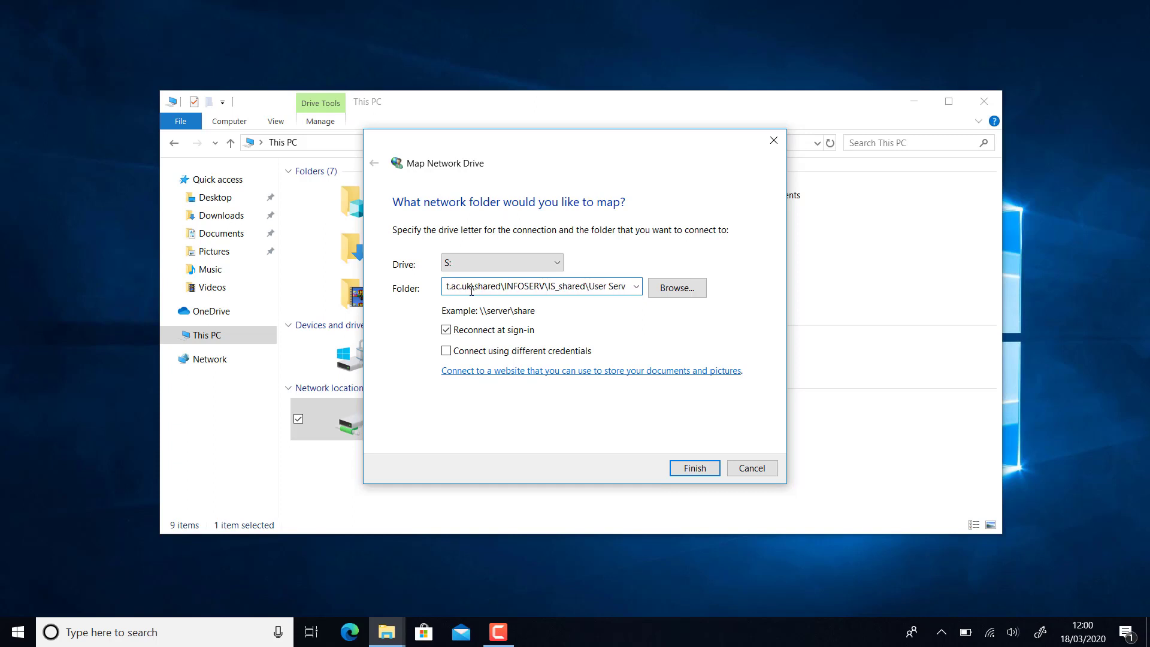
{"action": "type", "text": "ices\\it"}
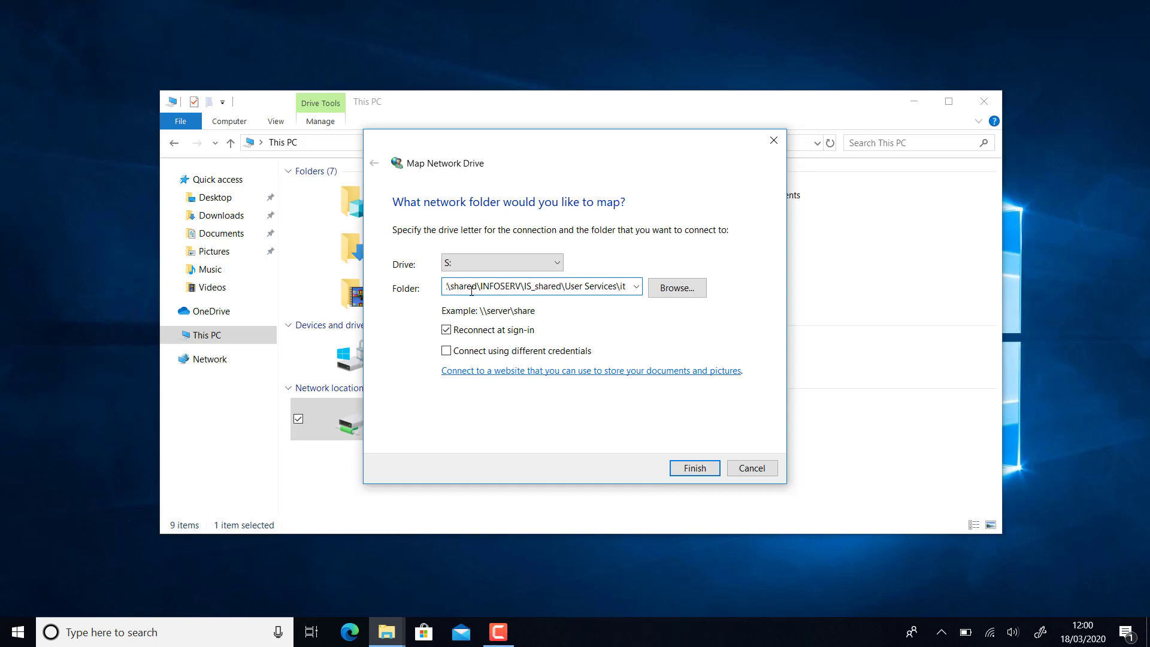
{"action": "type", "text": "-training"}
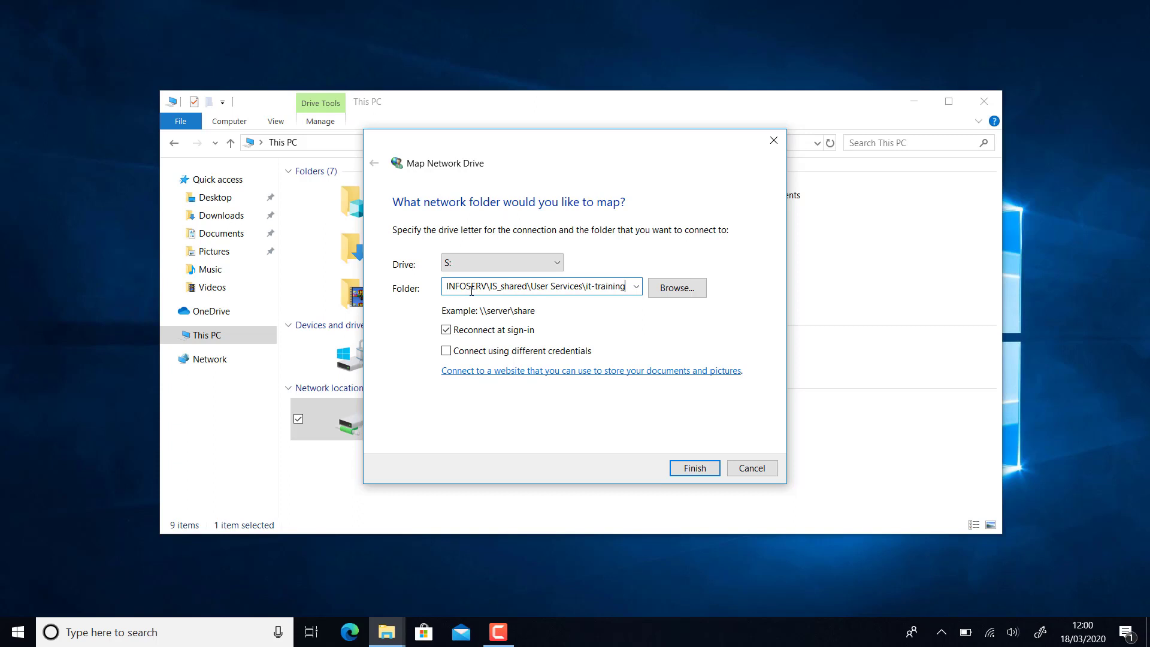
{"action": "left_click", "coordinate": [447, 352]}
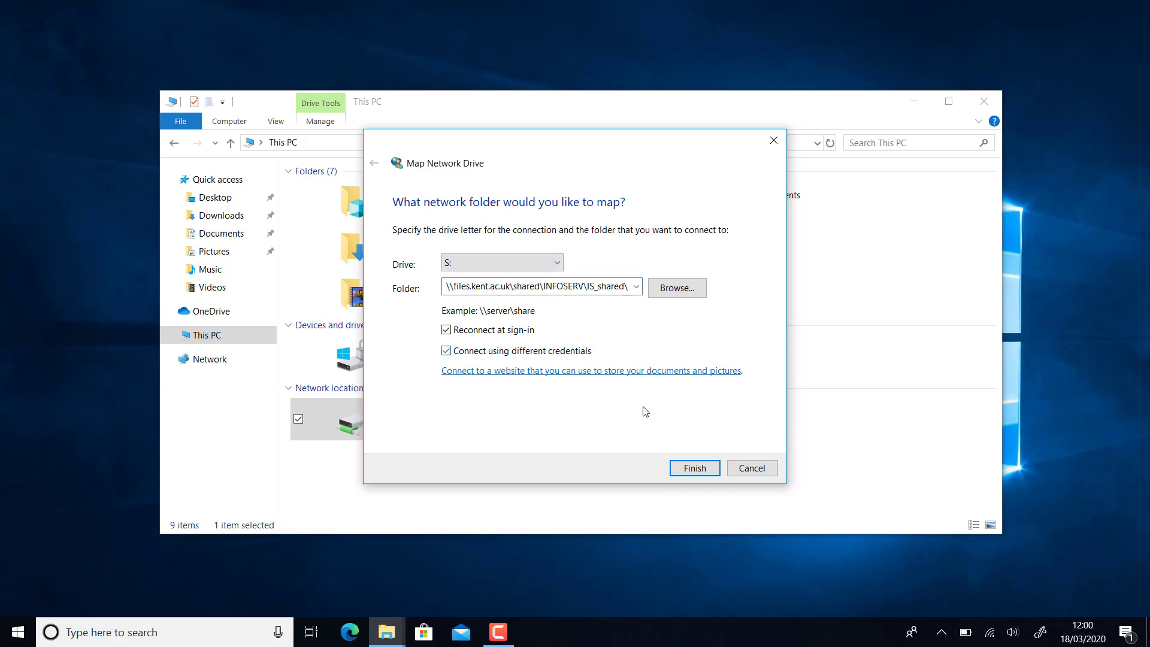
- Finish the S: mapping by entering the account password and saving the credentials
{"action": "left_click", "coordinate": [679, 470]}
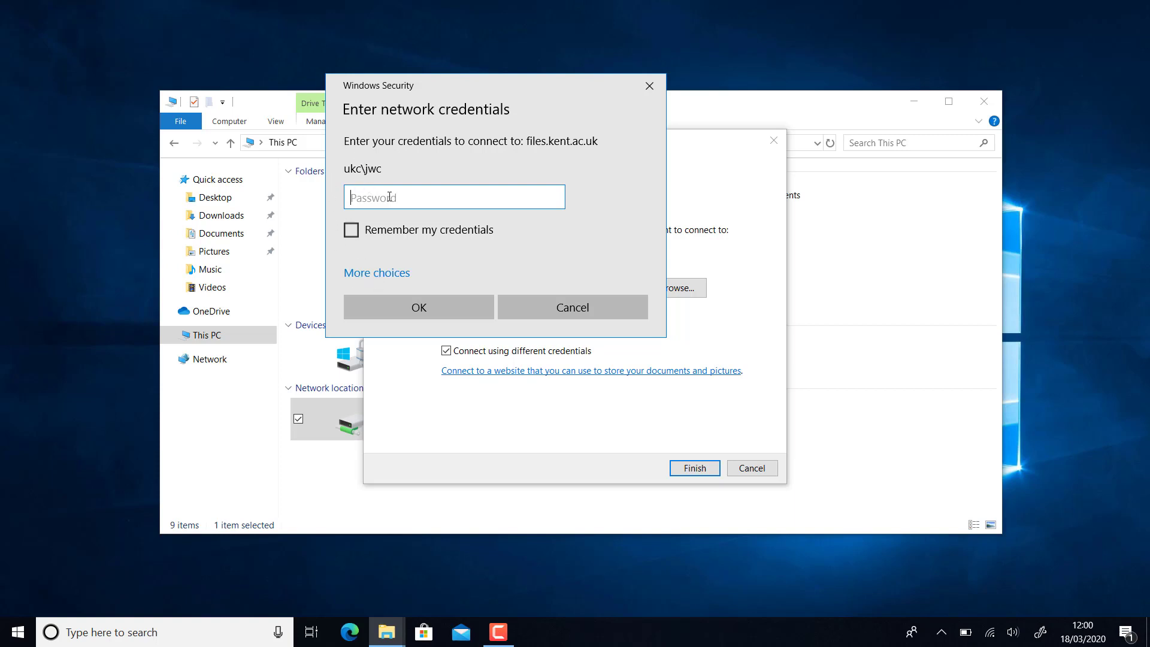
{"action": "left_click", "coordinate": [370, 277]}
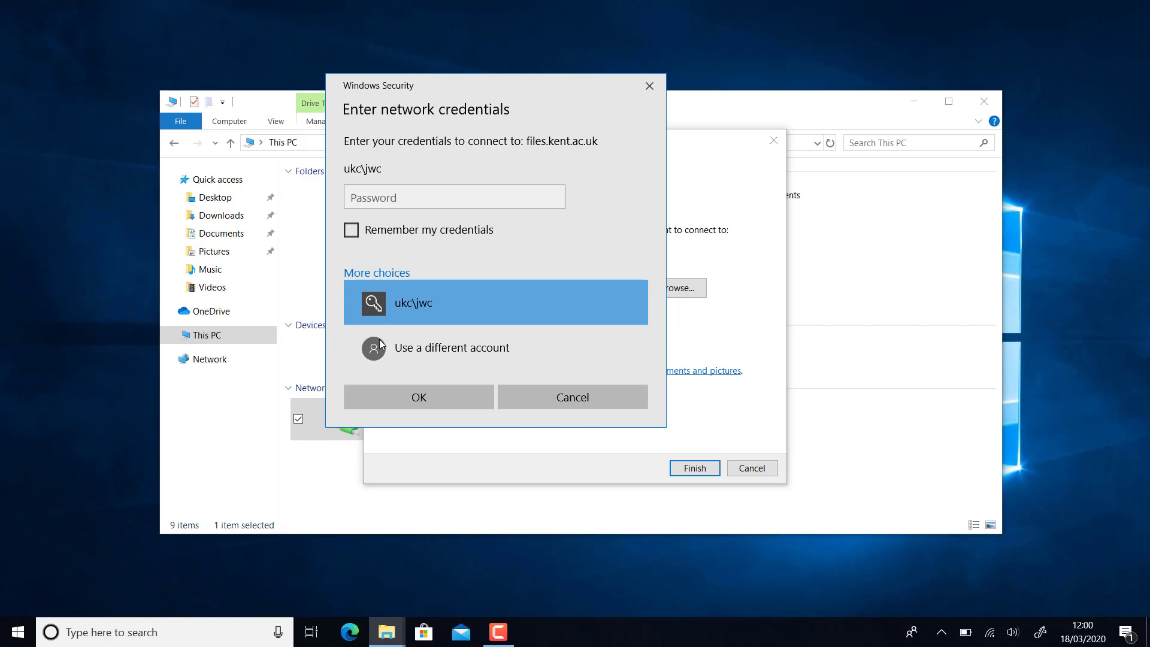
{"action": "left_click", "coordinate": [370, 199]}
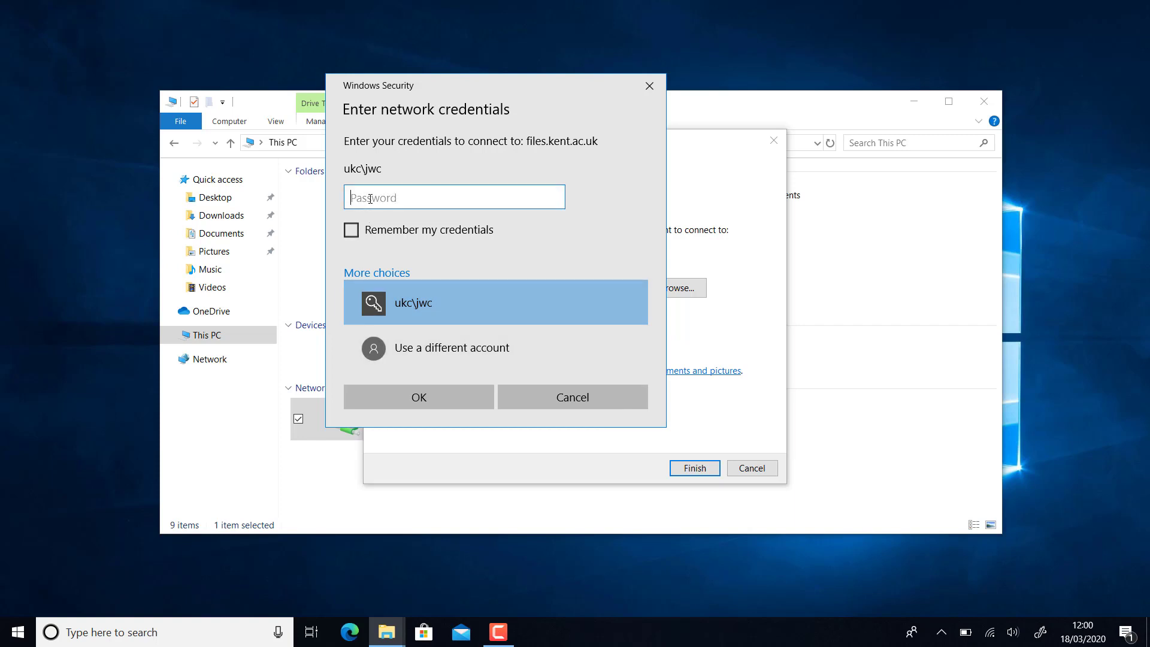
{"action": "type", "text": "***********"}
{"action": "left_click", "coordinate": [351, 230]}
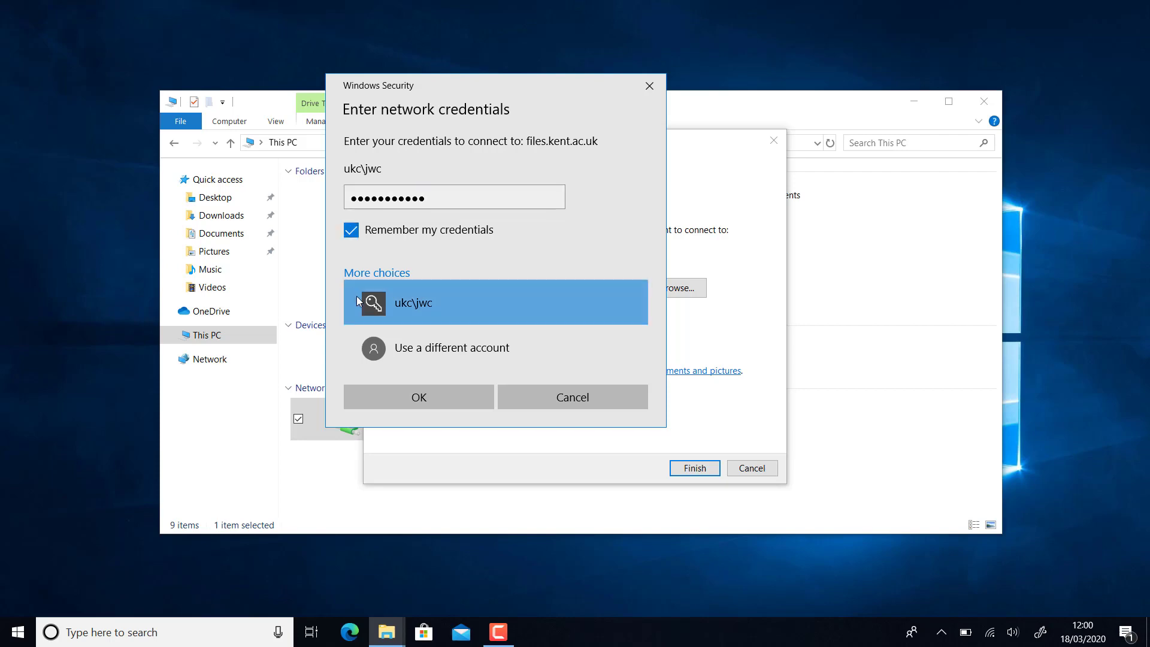
{"action": "left_click", "coordinate": [398, 402]}
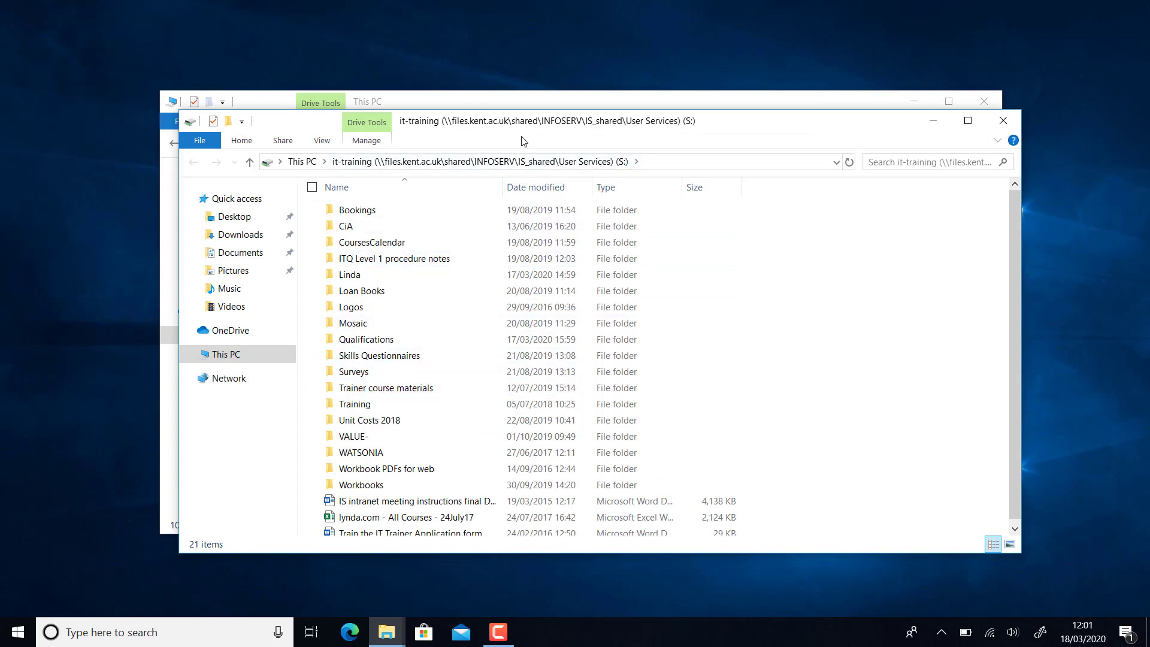
- Close the it-training (S:) drive window
{"action": "left_click", "coordinate": [1004, 122]}
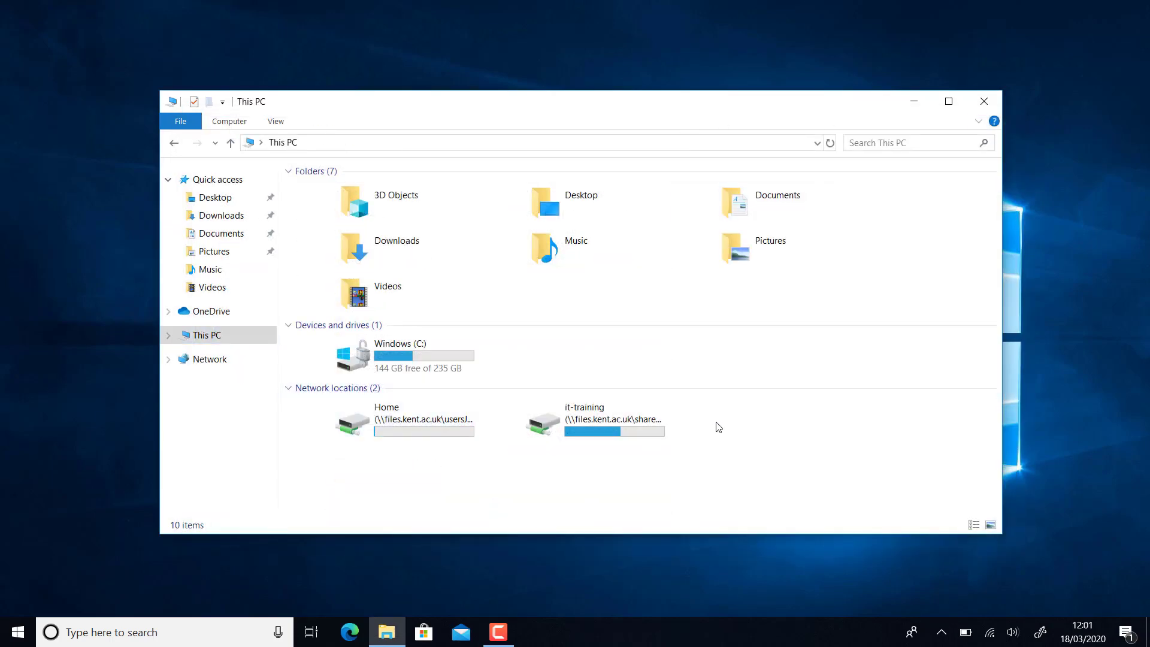